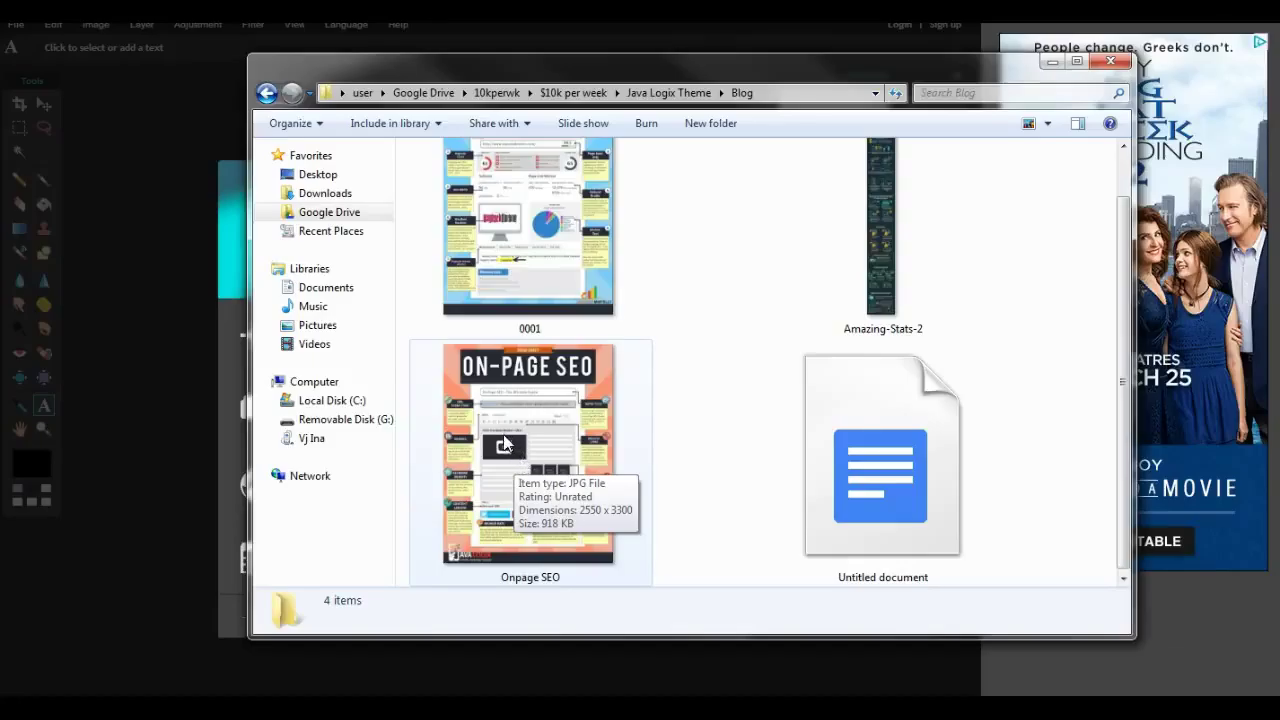
# Check the Onpage SEO infographic's details in Explorer: 2550 x 3300, 918 KB.
pyautogui.click(493, 463)
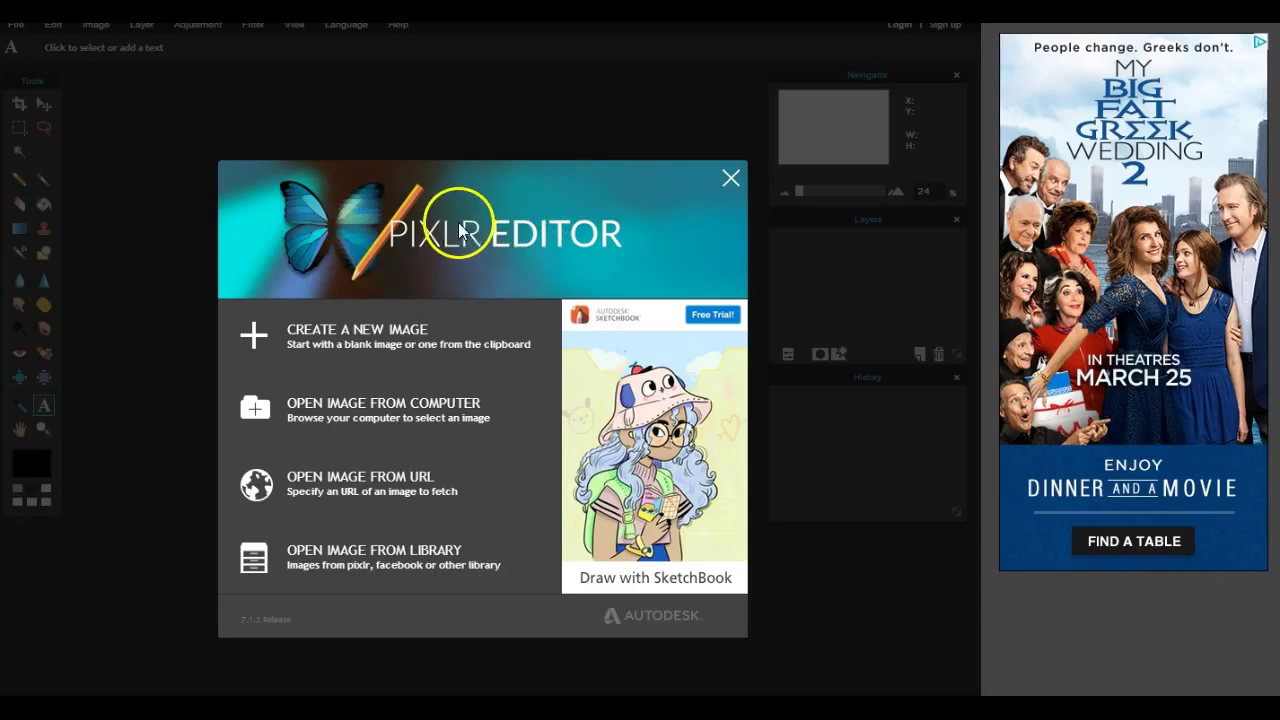
# Open the Onpage SEO infographic from the computer's Blog folder in Pixlr Editor.
pyautogui.click(329, 405)
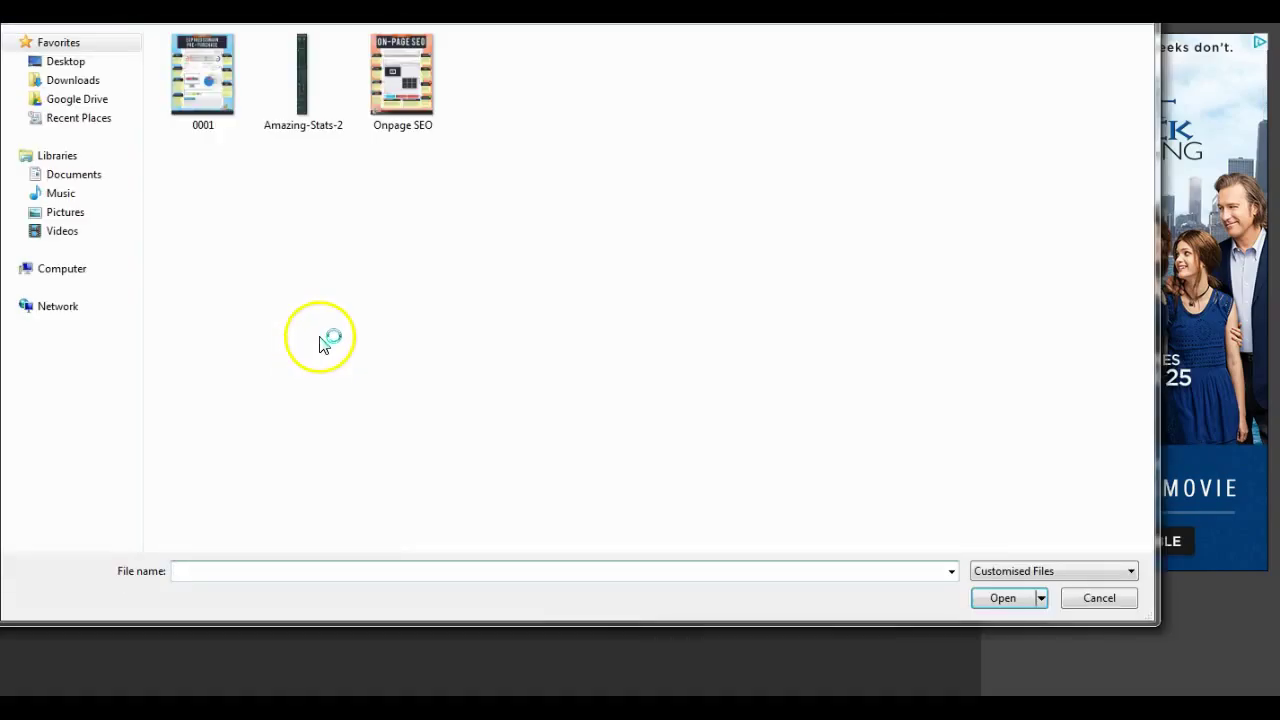
pyautogui.click(404, 80)
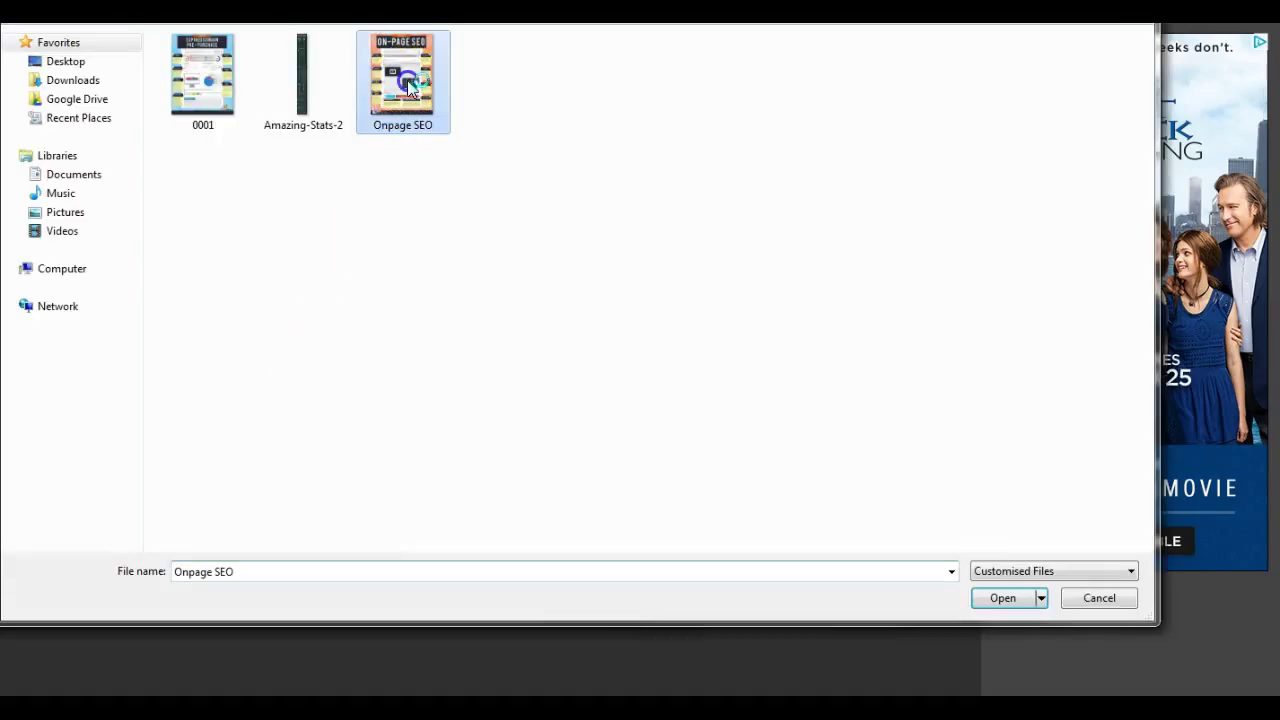
pyautogui.click(1002, 597)
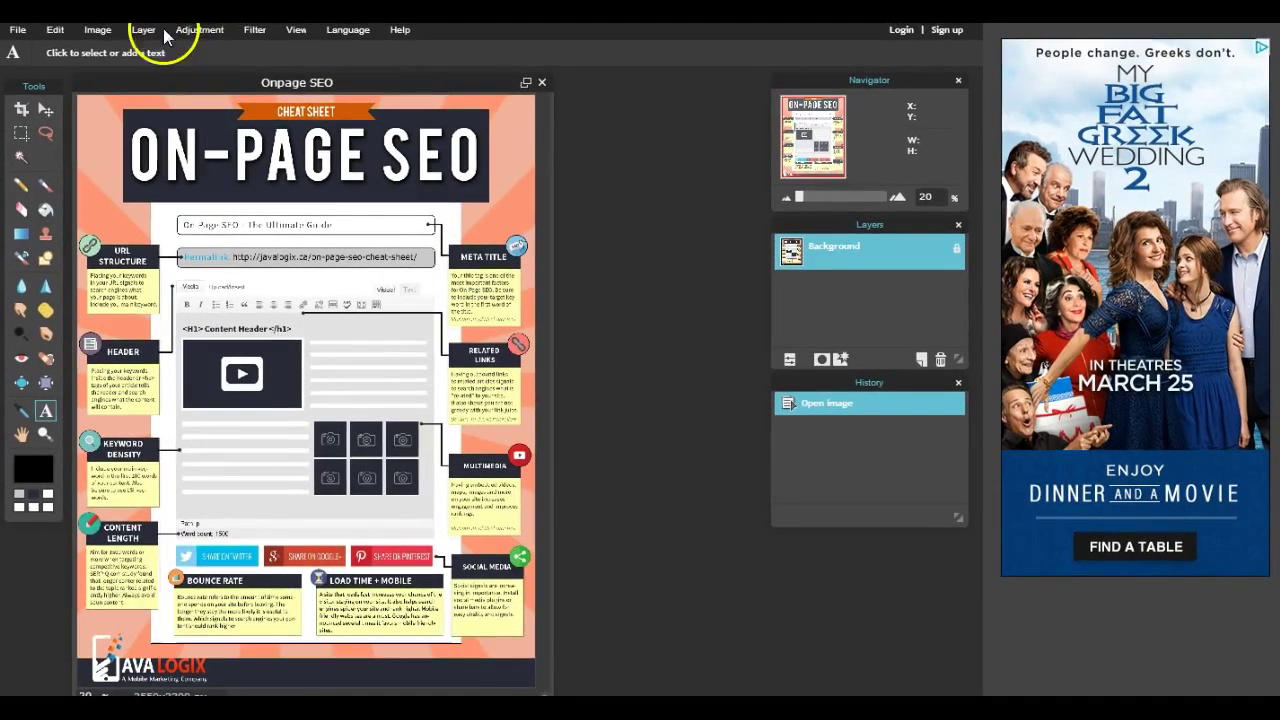
# Resize the infographic to 1500 x 1941 pixels with proportions constrained.
pyautogui.click(100, 30)
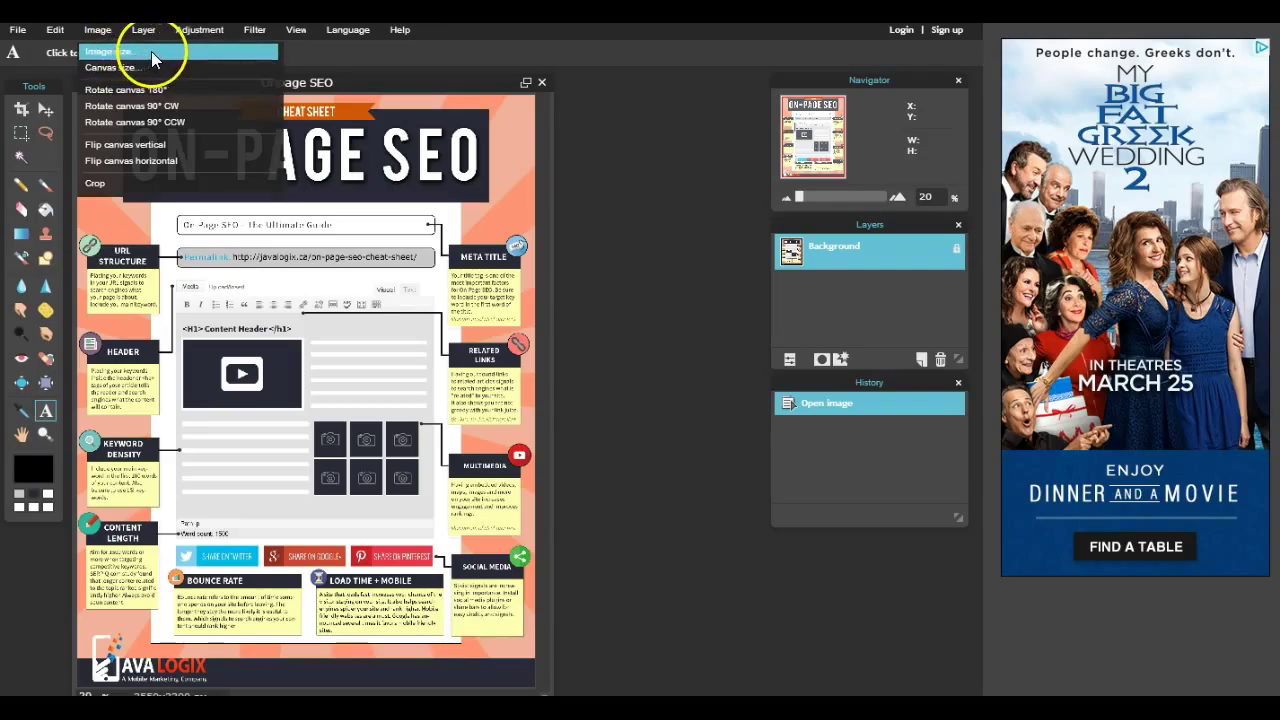
pyautogui.click(152, 52)
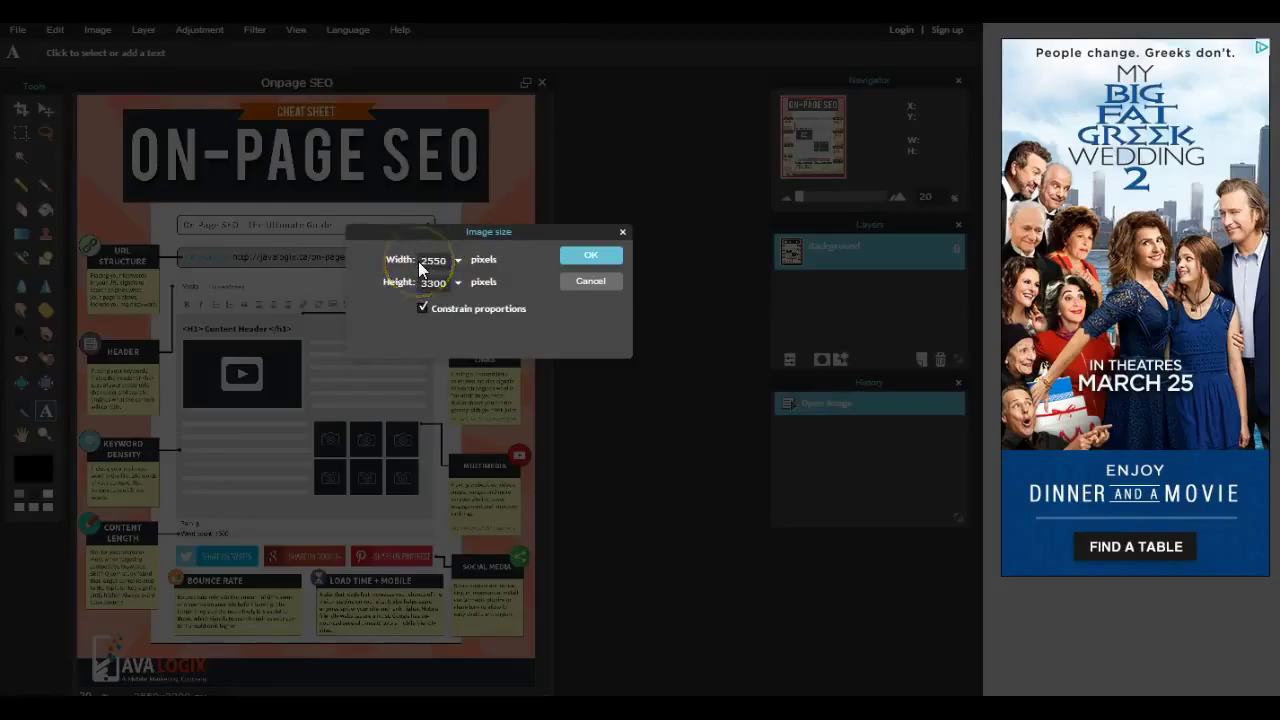
pyautogui.click(420, 261)
pyautogui.click(594, 255)
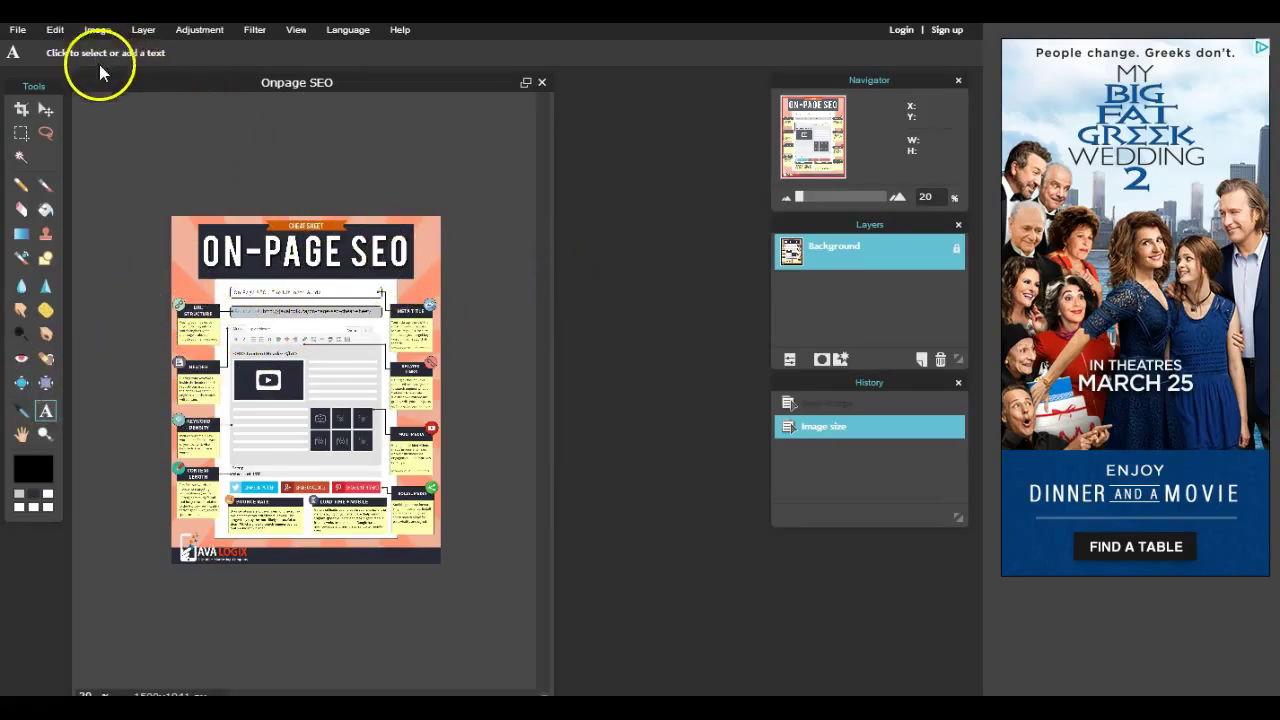
# Start saving the image as a JPEG at quality 80, about 456 KB.
pyautogui.click(18, 30)
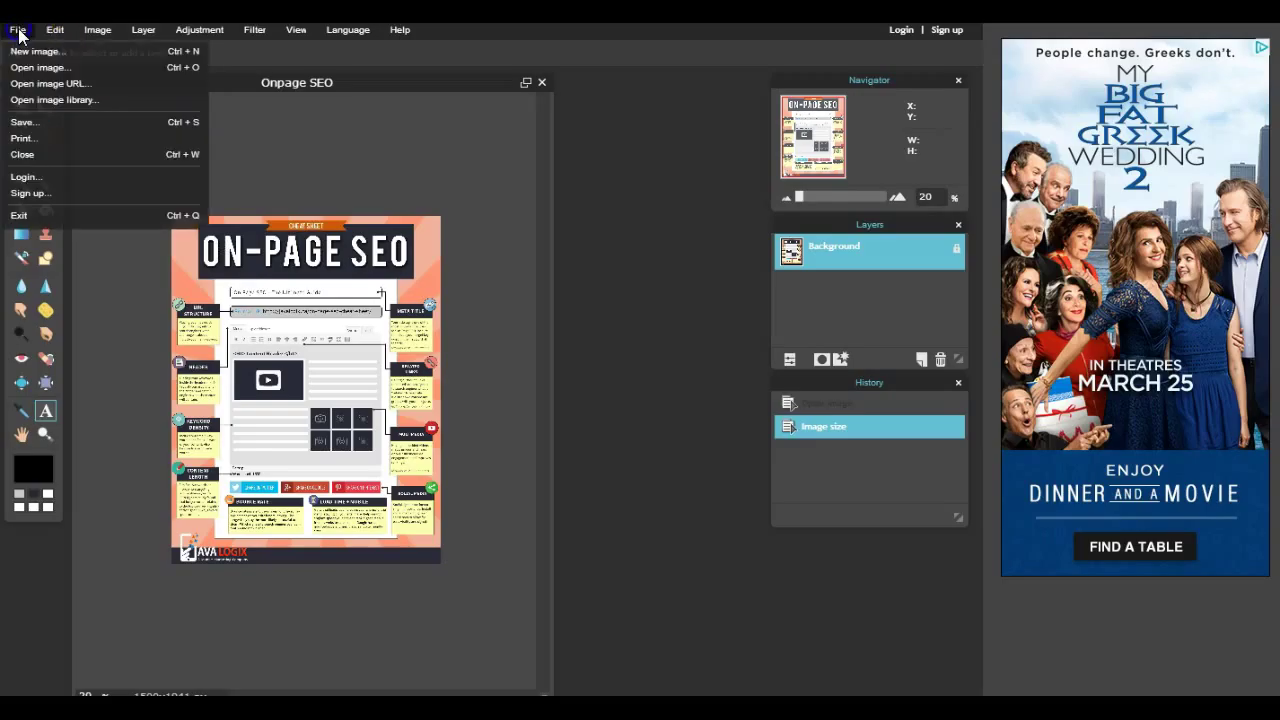
pyautogui.click(39, 122)
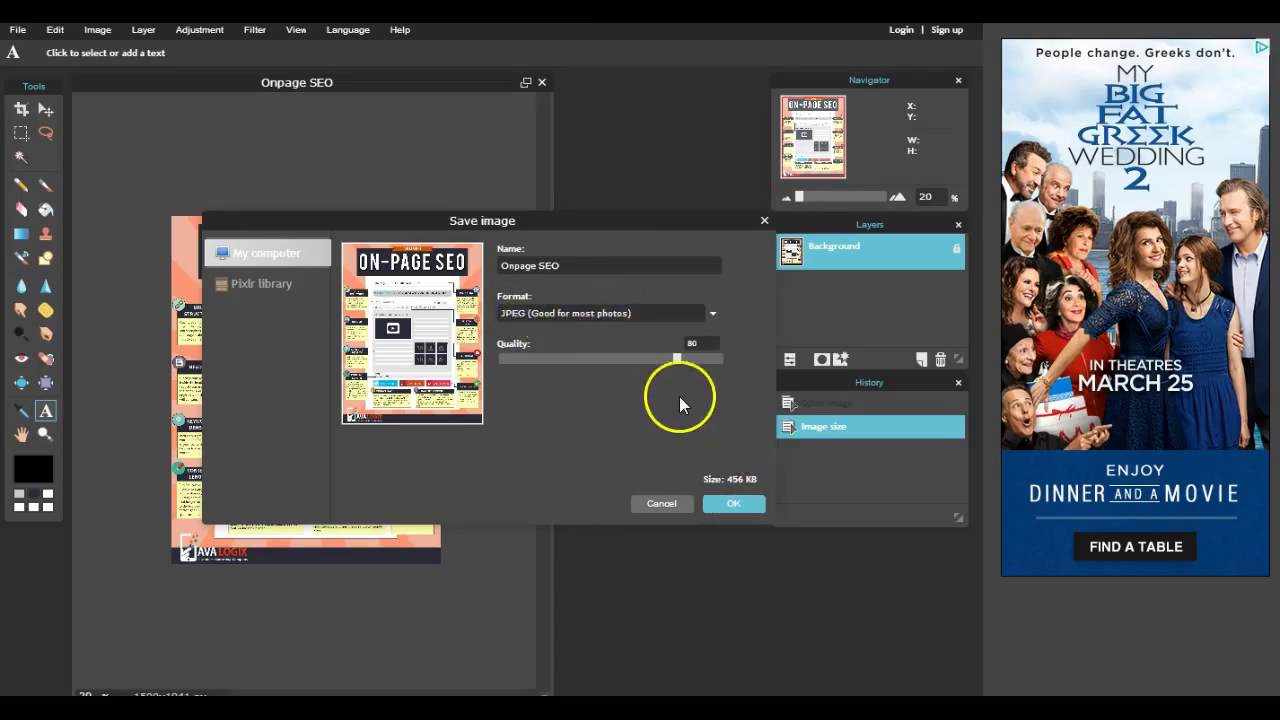
# Save the resized image as the JPEG 'Onpage SEO2' beside the original.
pyautogui.click(738, 504)
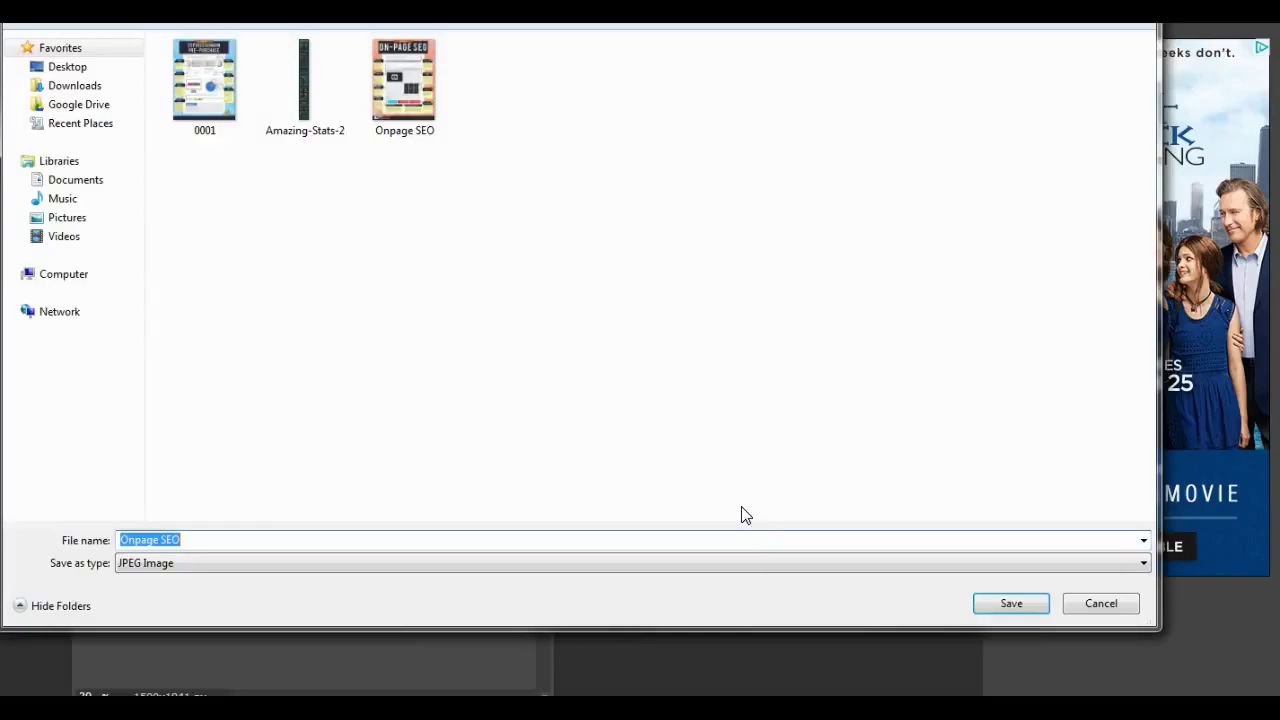
pyautogui.click(405, 100)
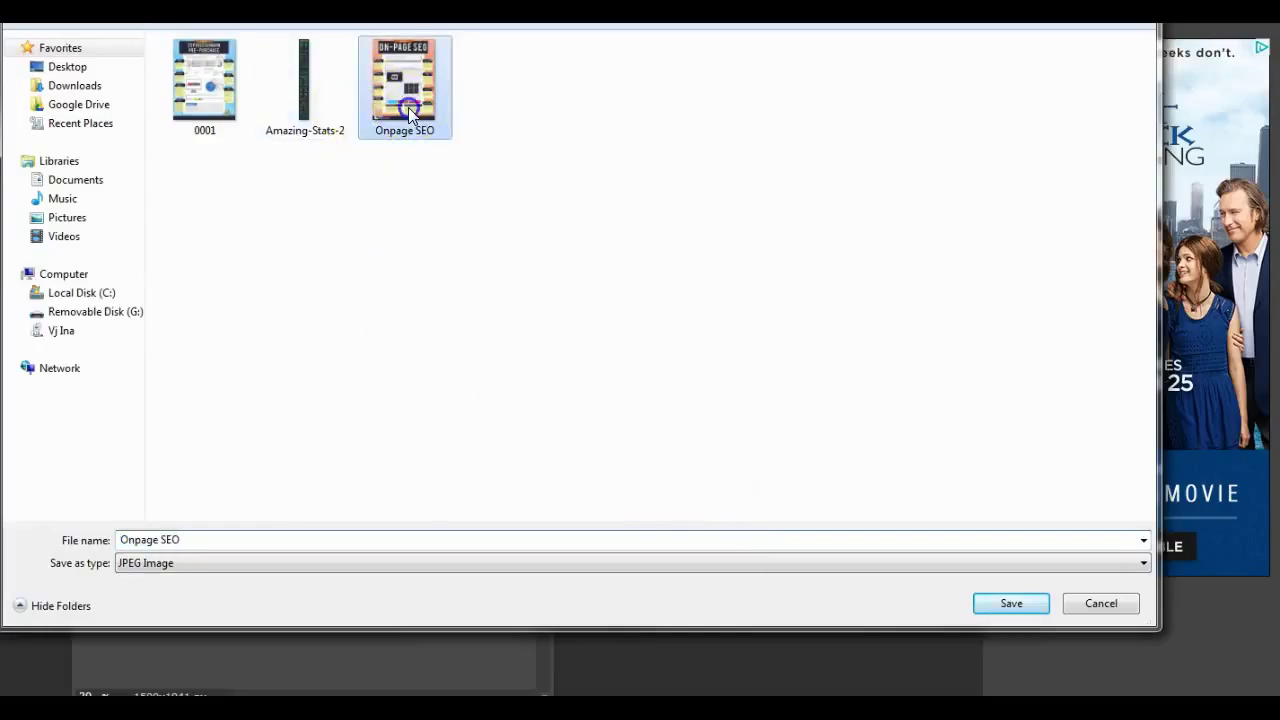
pyautogui.click(200, 538)
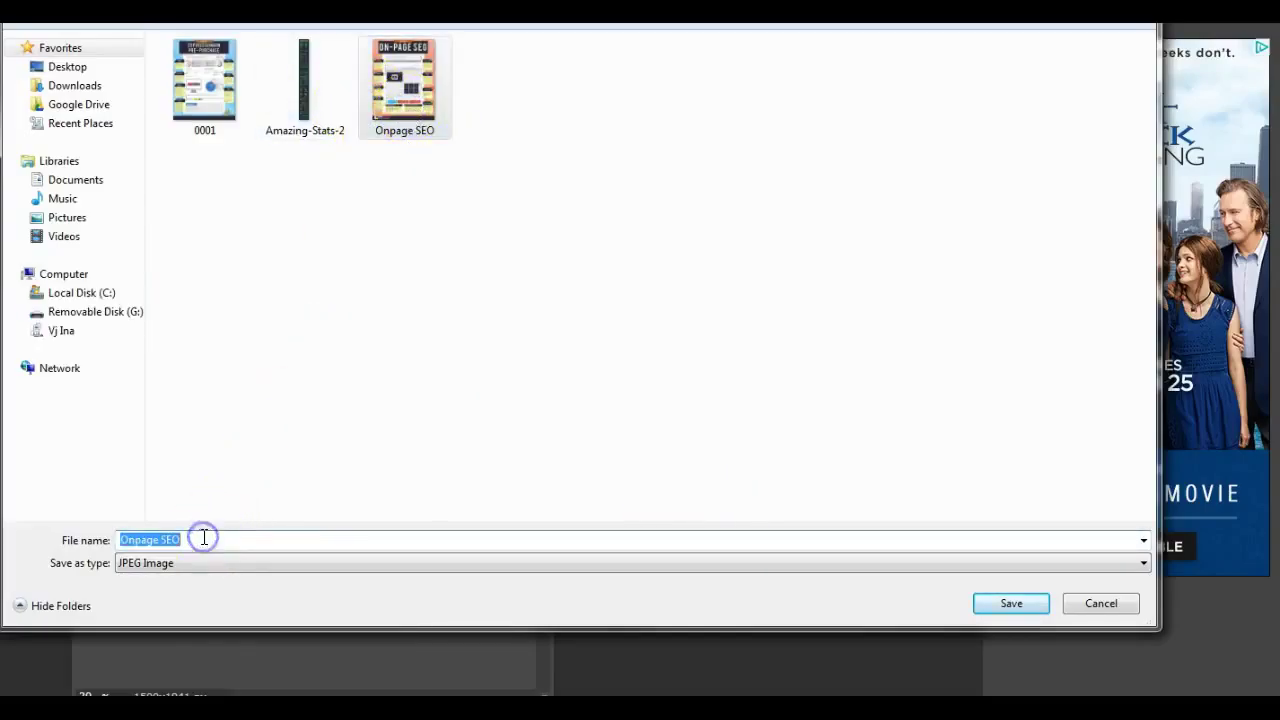
pyautogui.click(203, 537)
pyautogui.write('2')
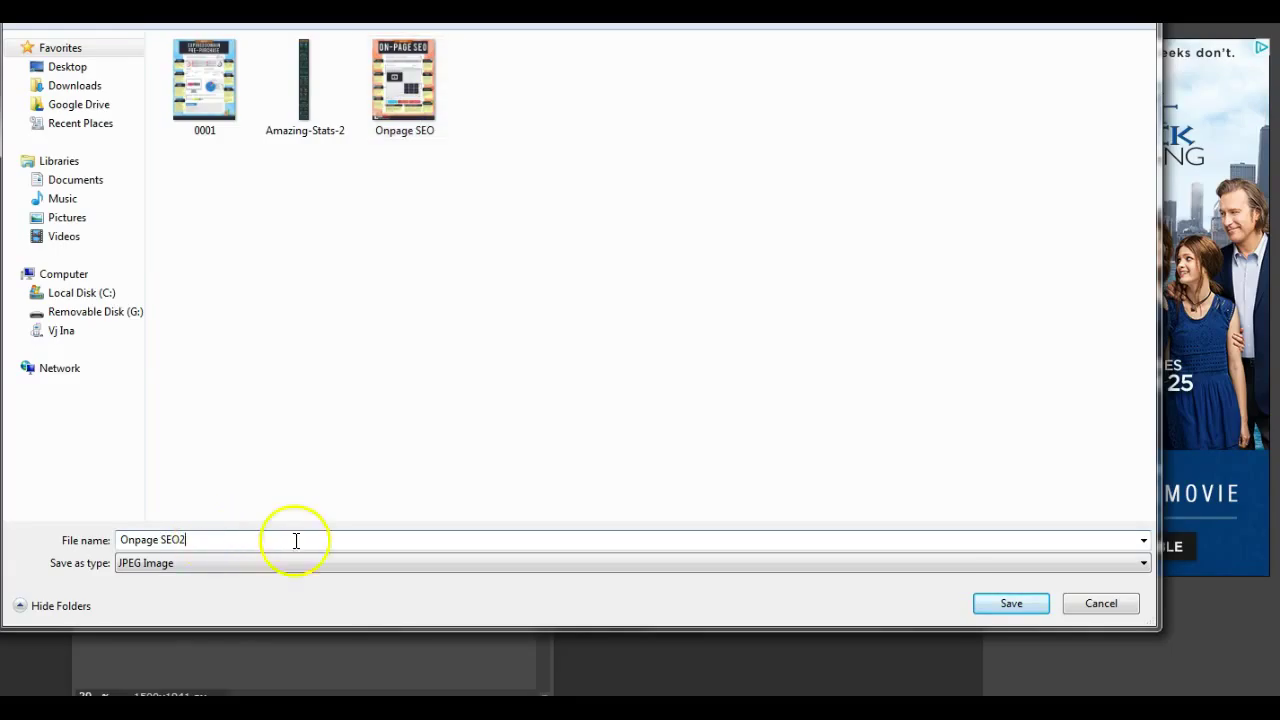
pyautogui.click(1010, 608)
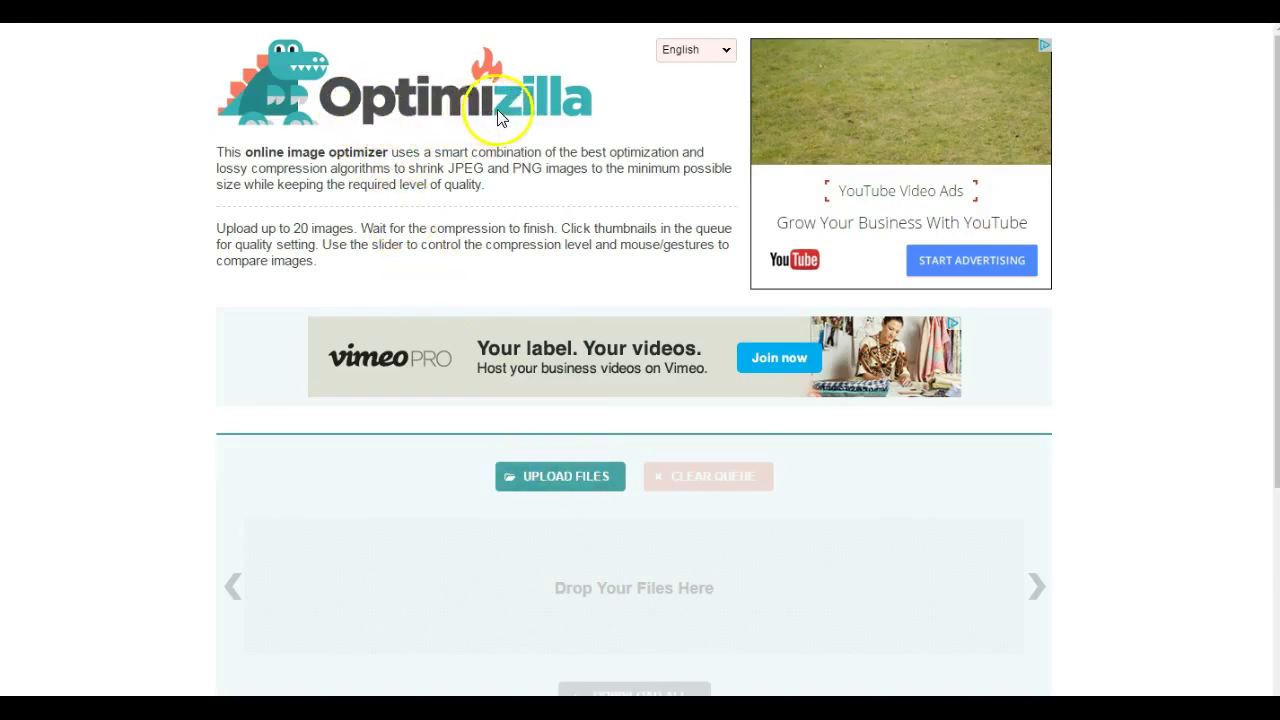
# Select Onpage SEO2 (1500 x 1941, 455 KB) for upload to Optimizilla.
pyautogui.click(587, 480)
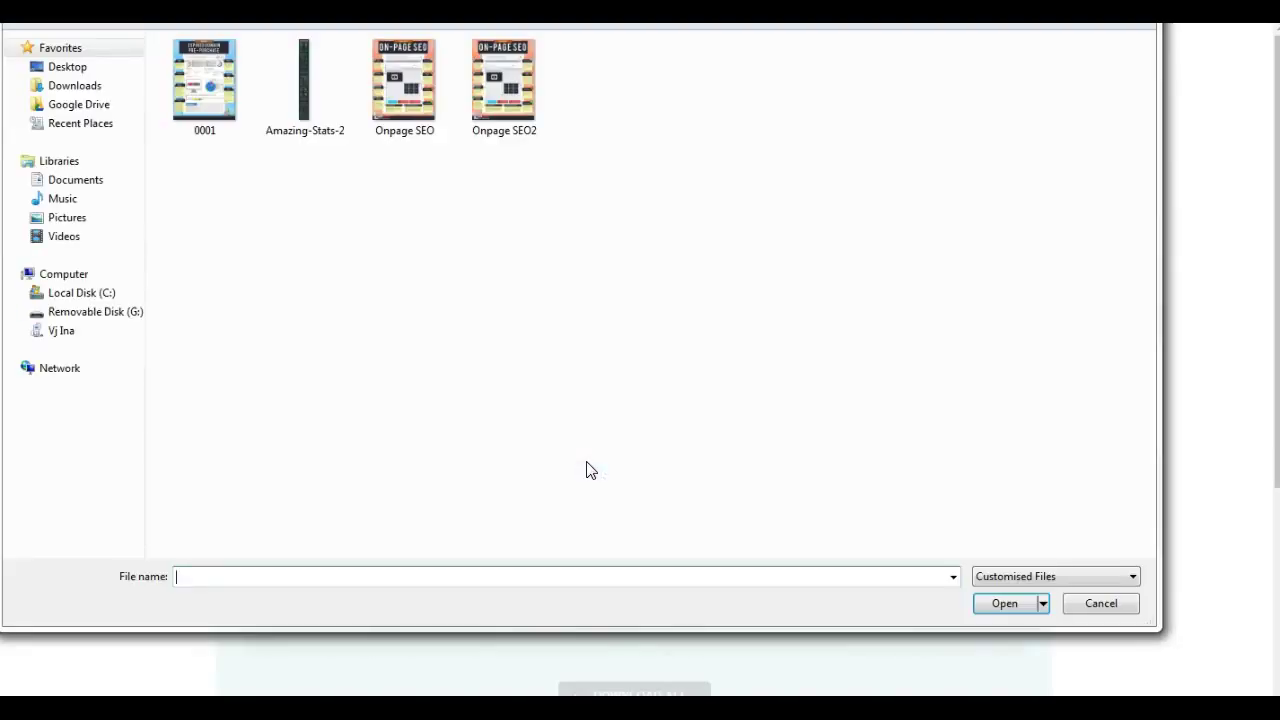
pyautogui.click(502, 116)
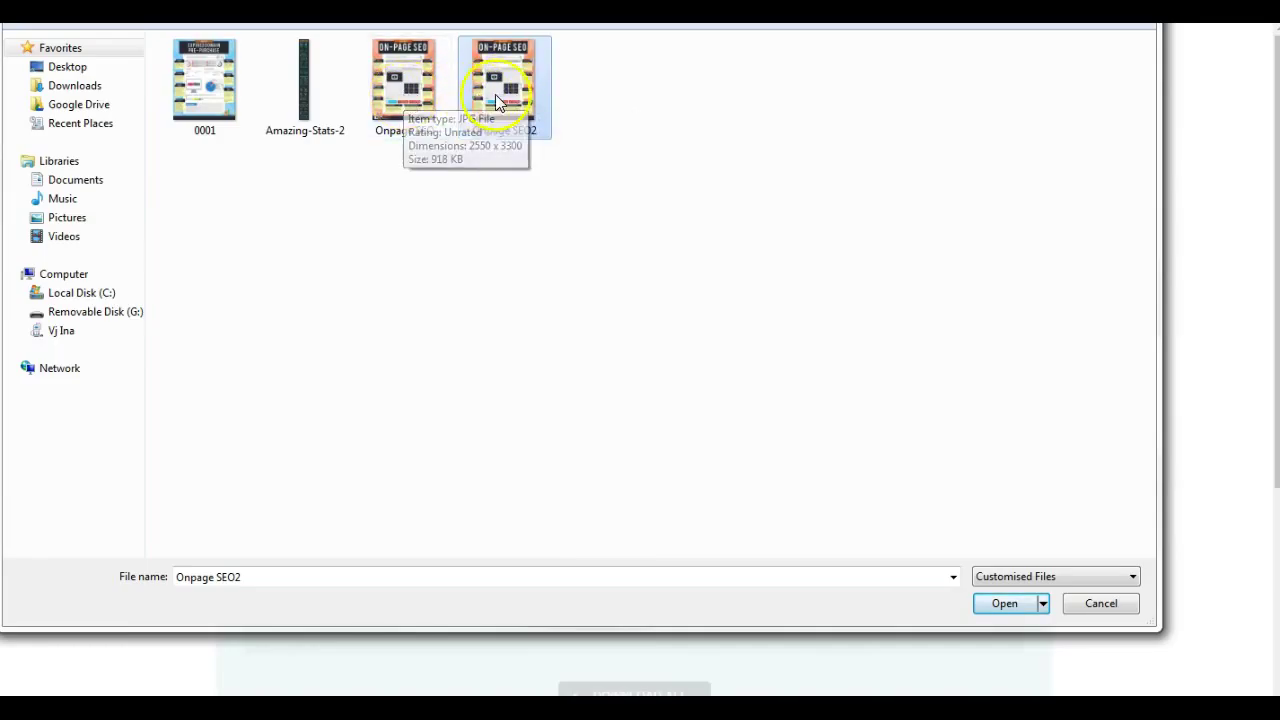
# Upload Onpage SEO2 and review its compression from 456K to 231K (-49%).
pyautogui.click(1005, 605)
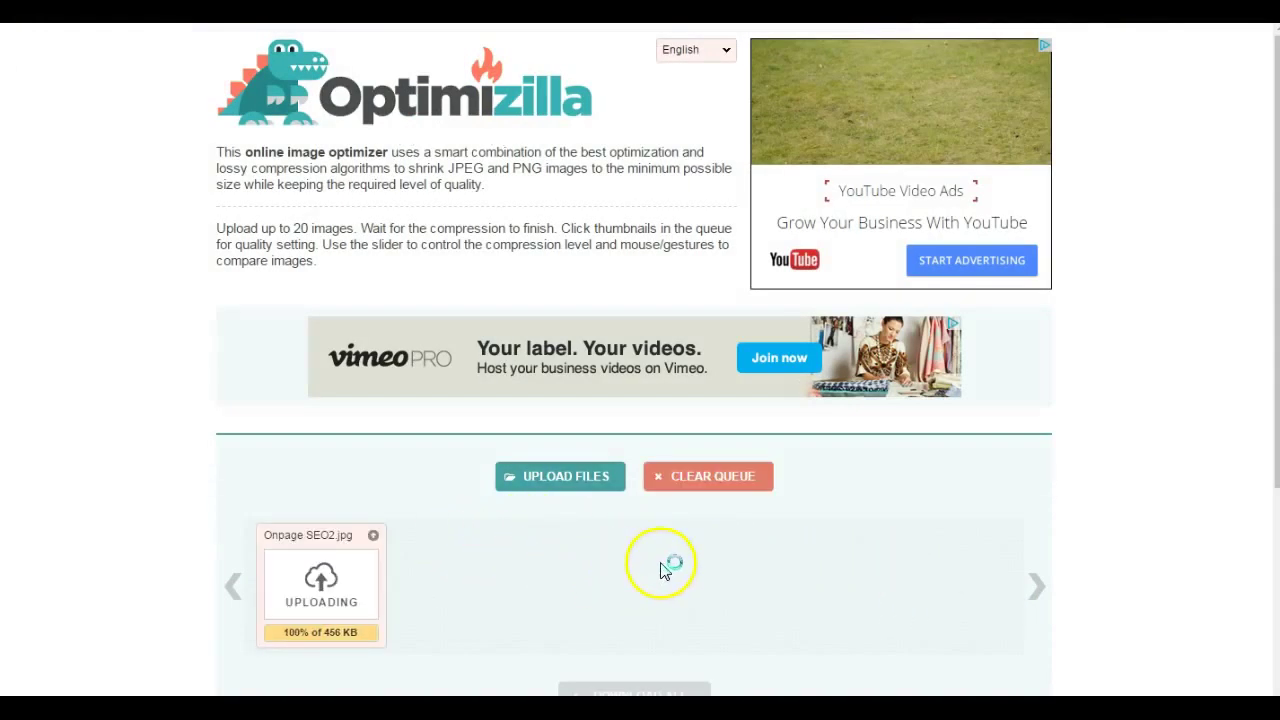
pyautogui.scroll(-1, 745, 560)
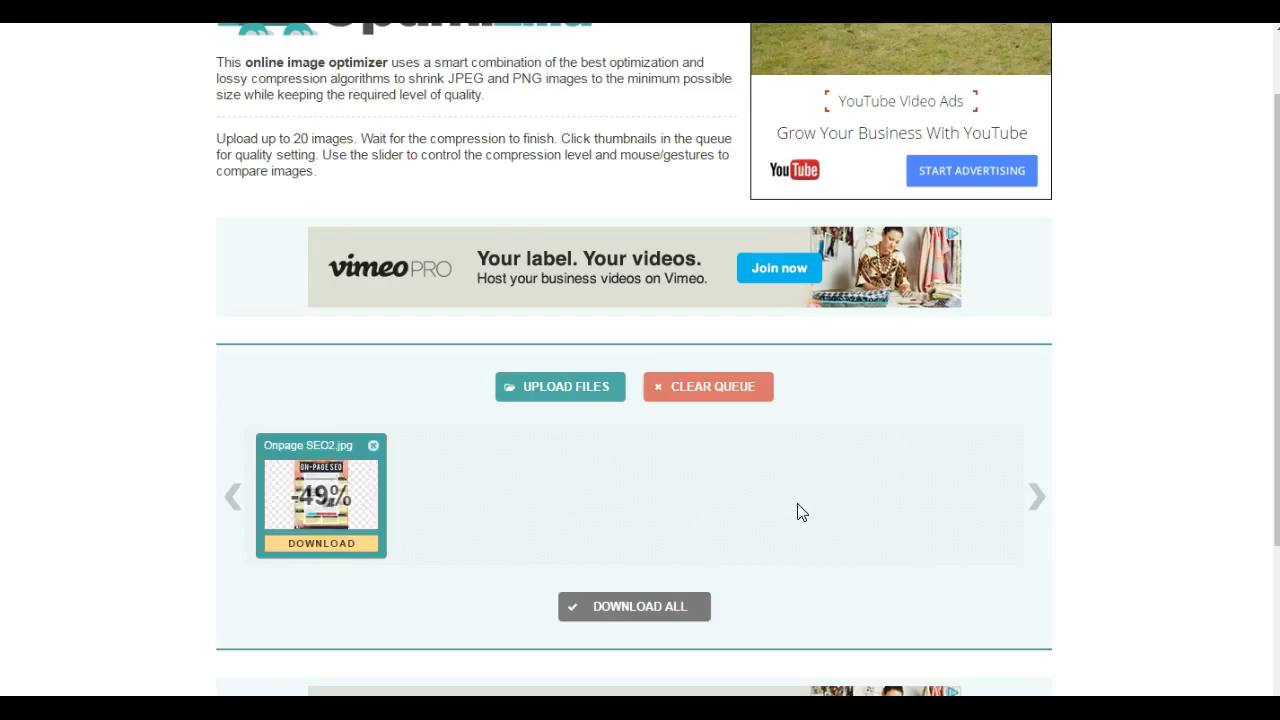
pyautogui.moveTo(330, 490)
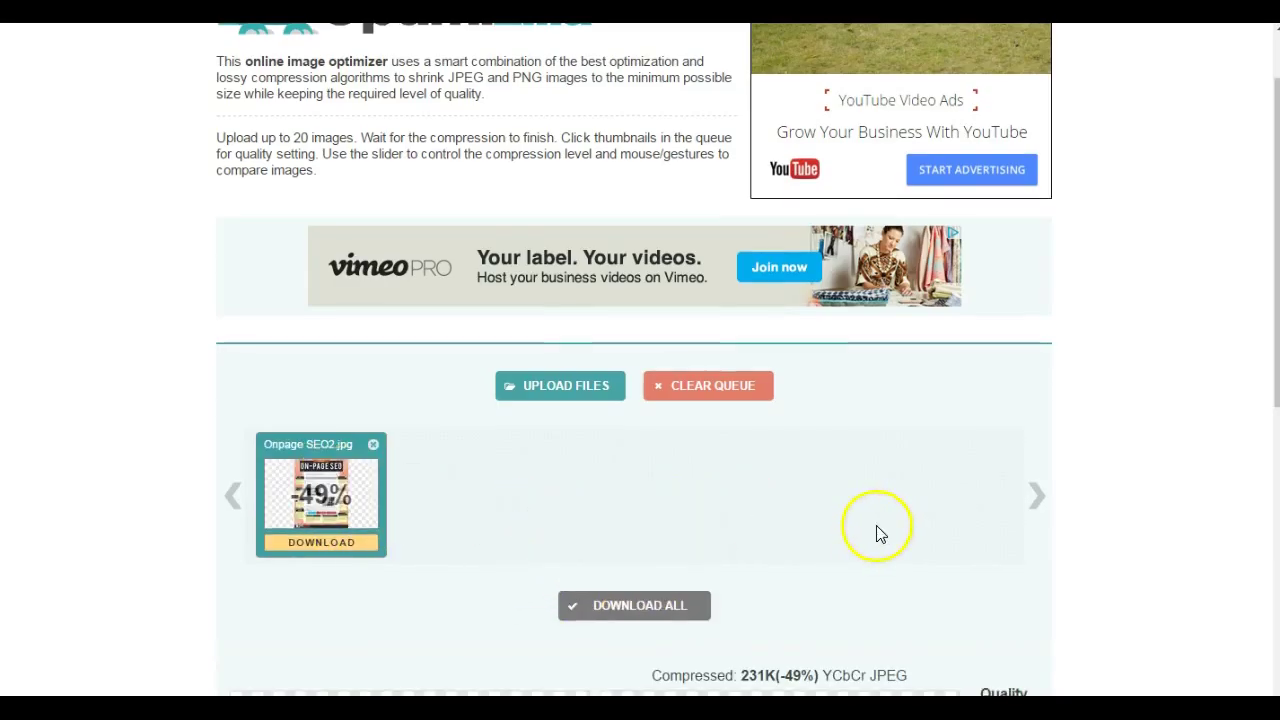
pyautogui.scroll(-1, 877, 531)
pyautogui.scroll(1, 480, 294)
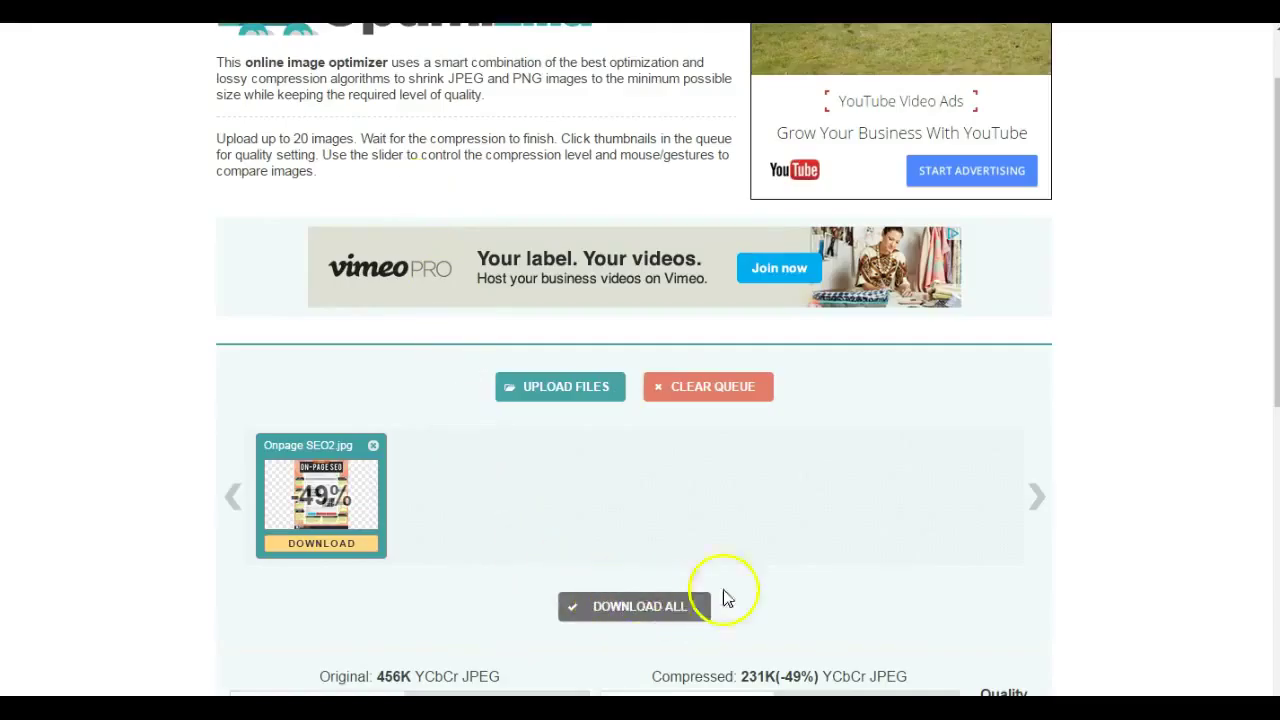
# Zoom and pan both previews to compare the Content Header area at quality 71.
pyautogui.scroll(-2, 1145, 512)
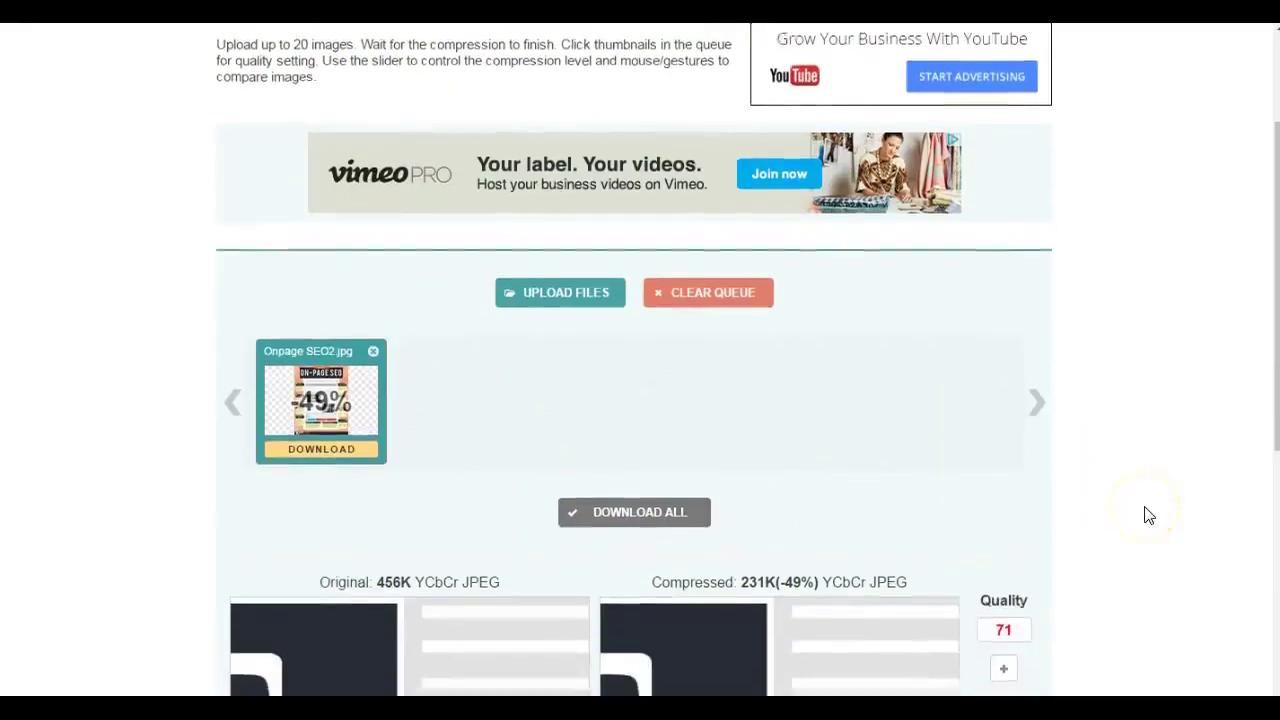
pyautogui.scroll(-4, 1150, 510)
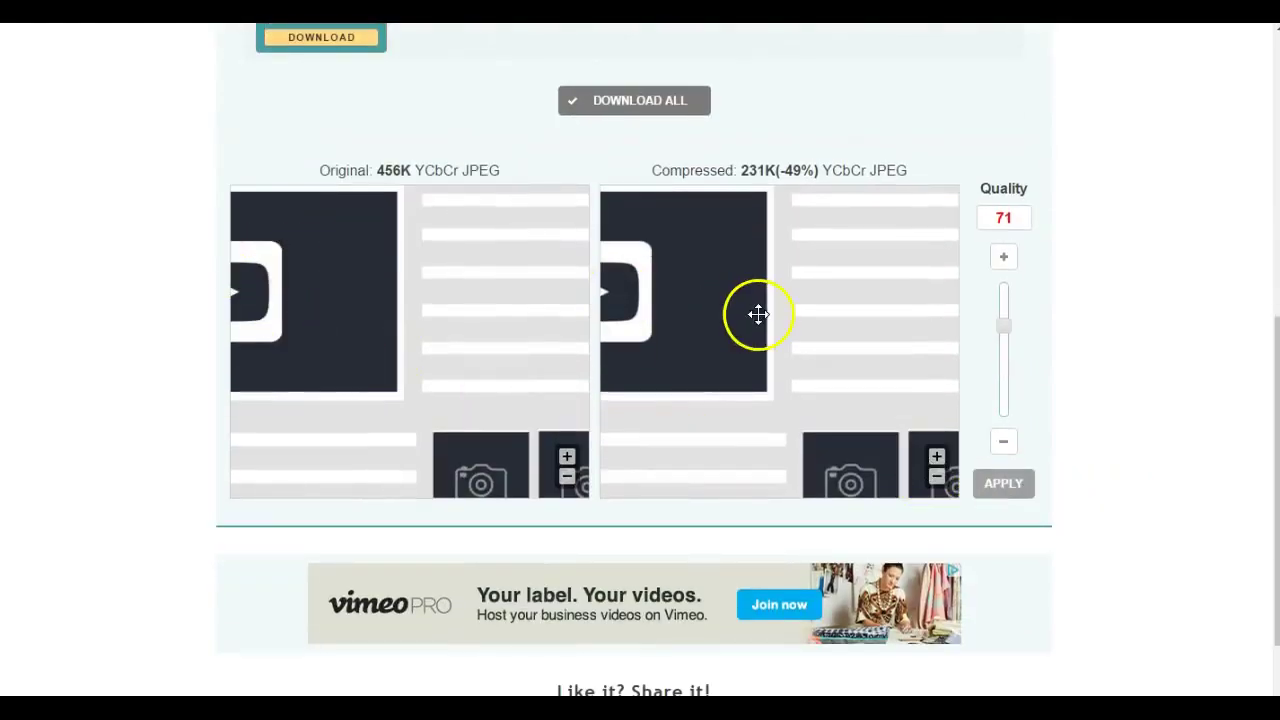
pyautogui.scroll(3, 724, 306)
pyautogui.moveTo(602, 261); pyautogui.dragTo(781, 360)
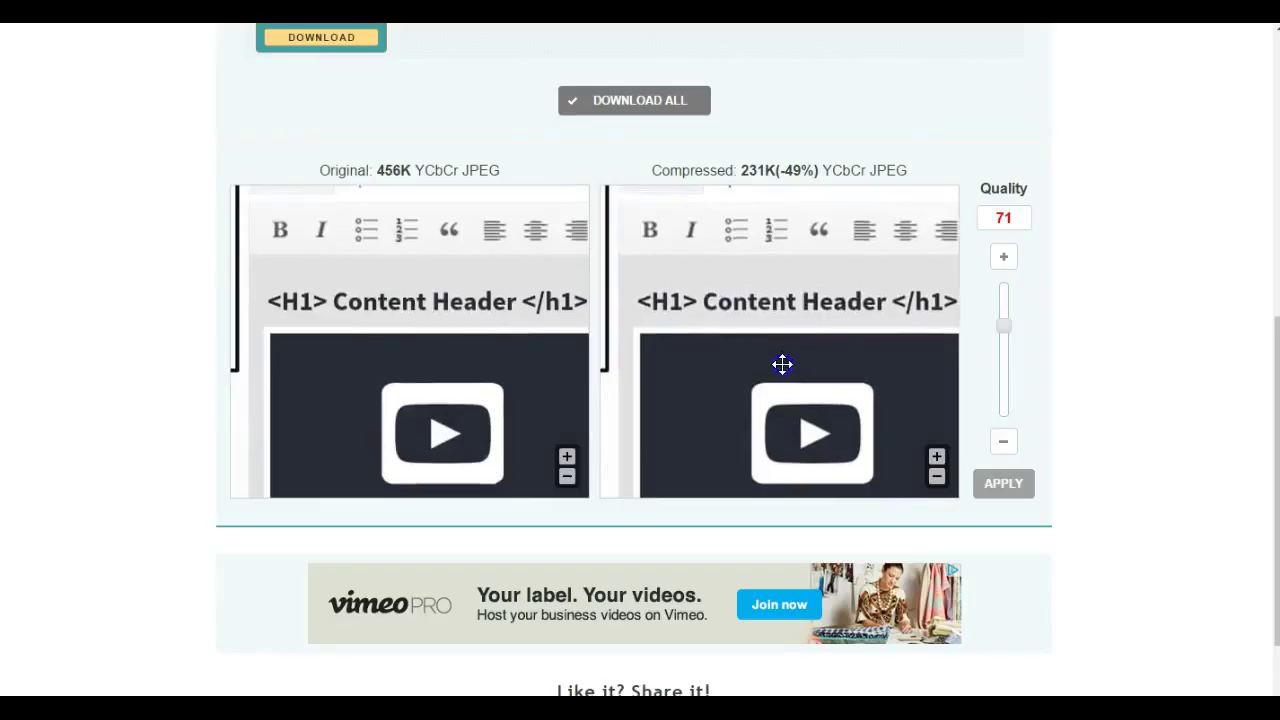
pyautogui.click(430, 194)
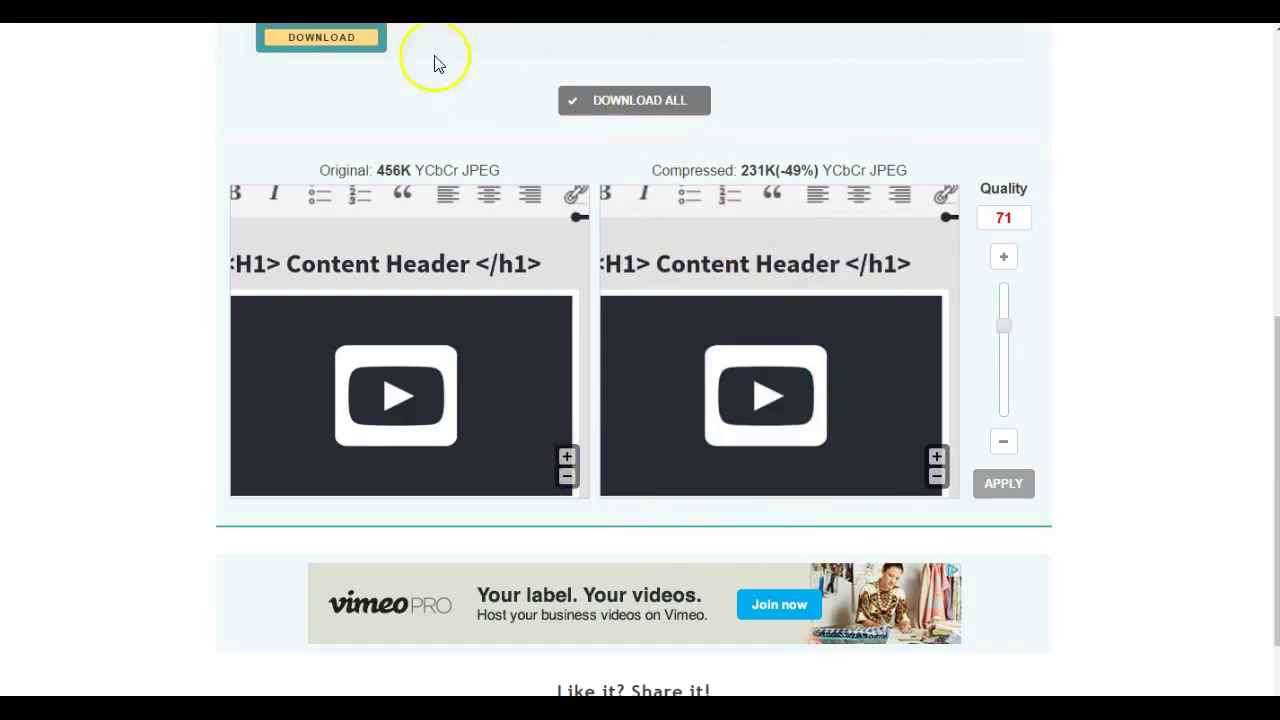
# Download the compressed image, overwriting the existing Onpage SEO2.jpg.
pyautogui.click(341, 44)
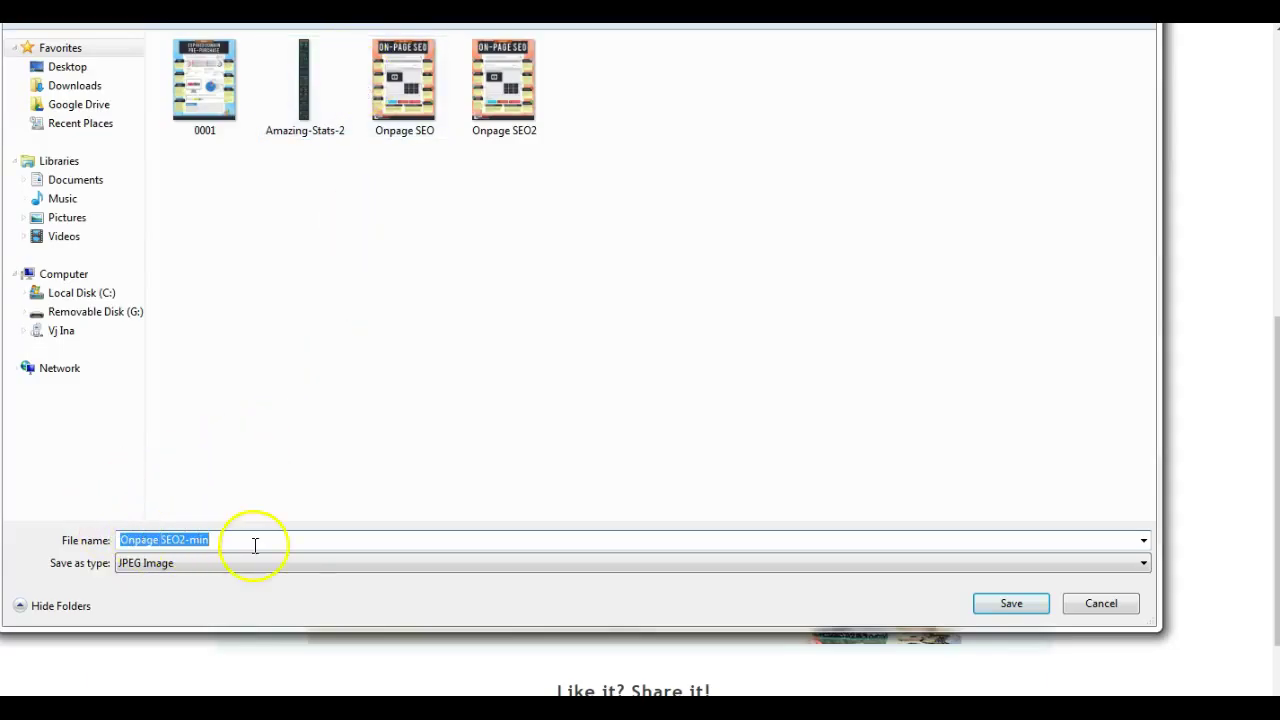
pyautogui.click(525, 112)
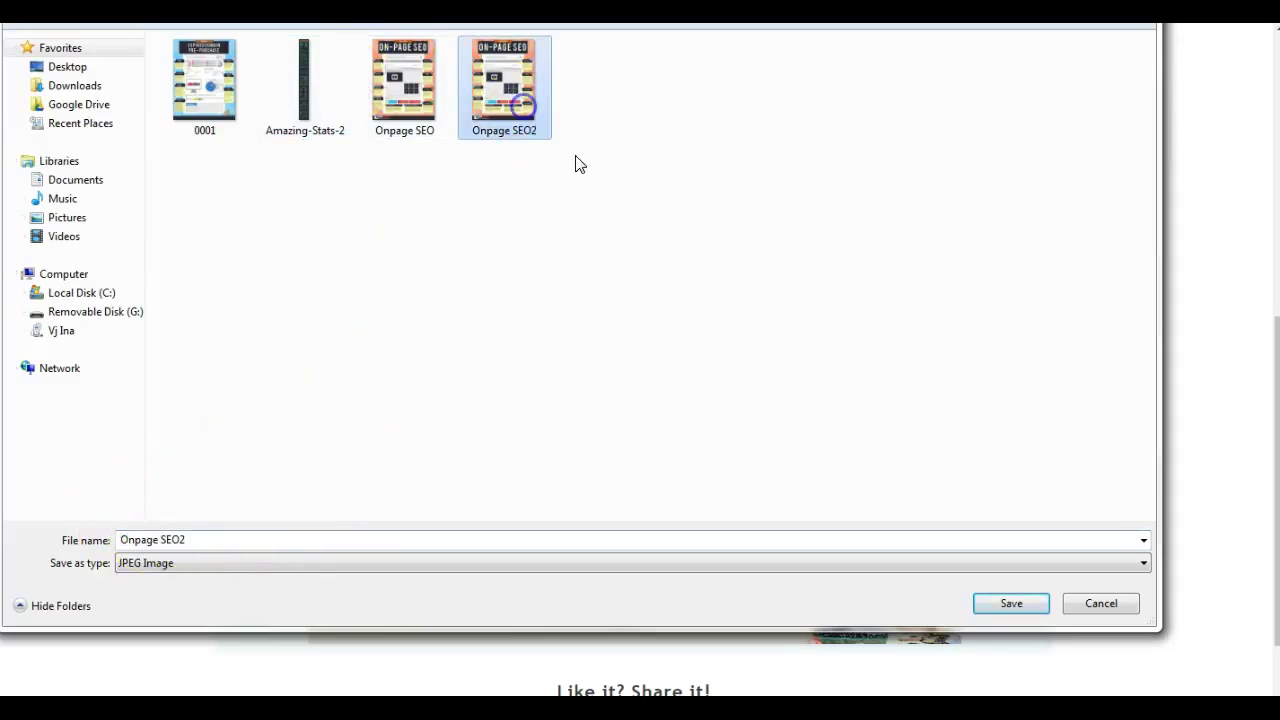
pyautogui.click(1022, 608)
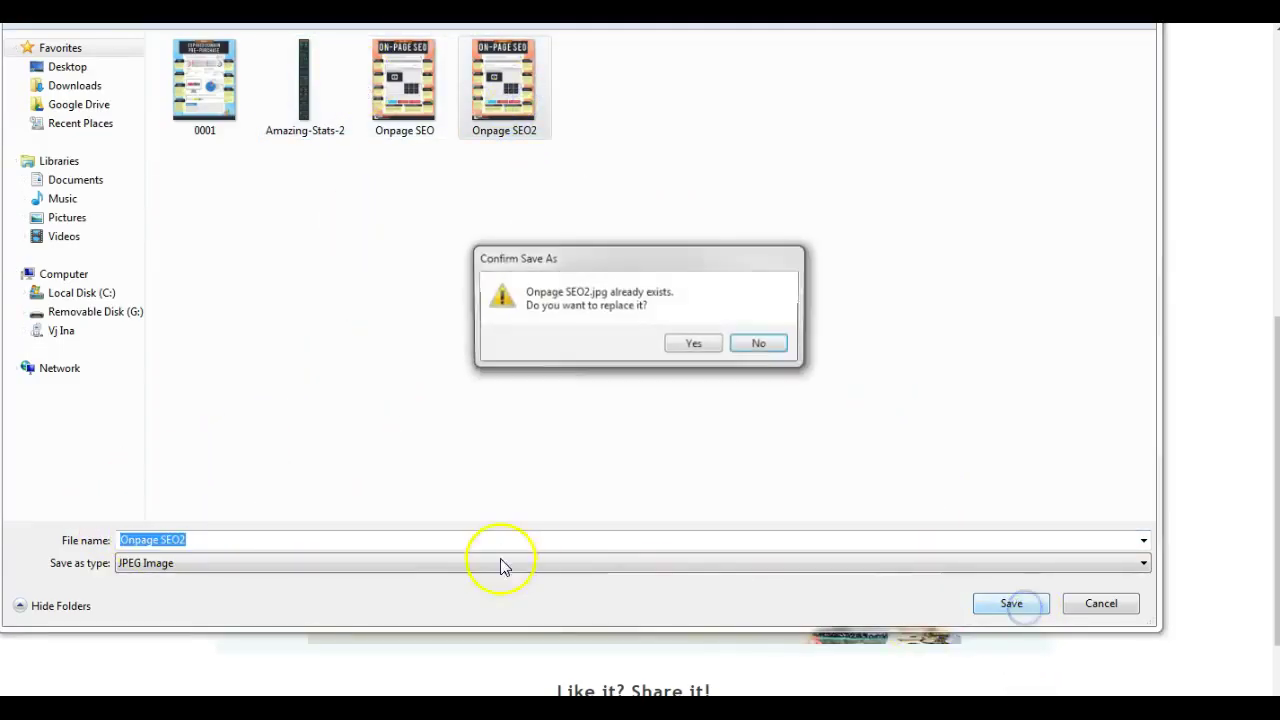
pyautogui.click(682, 342)
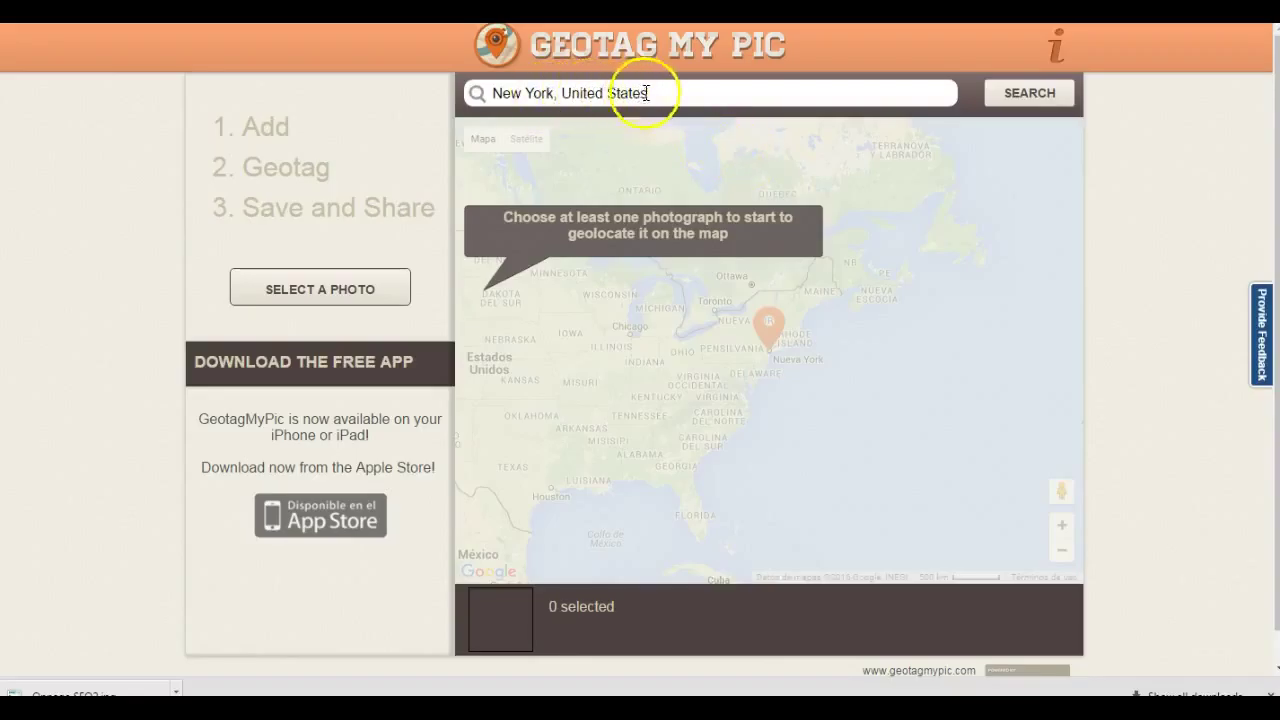
# Search the map for 'ottawa, ontario' to centre it on downtown Ottawa.
pyautogui.moveTo(646, 93); pyautogui.dragTo(471, 93)
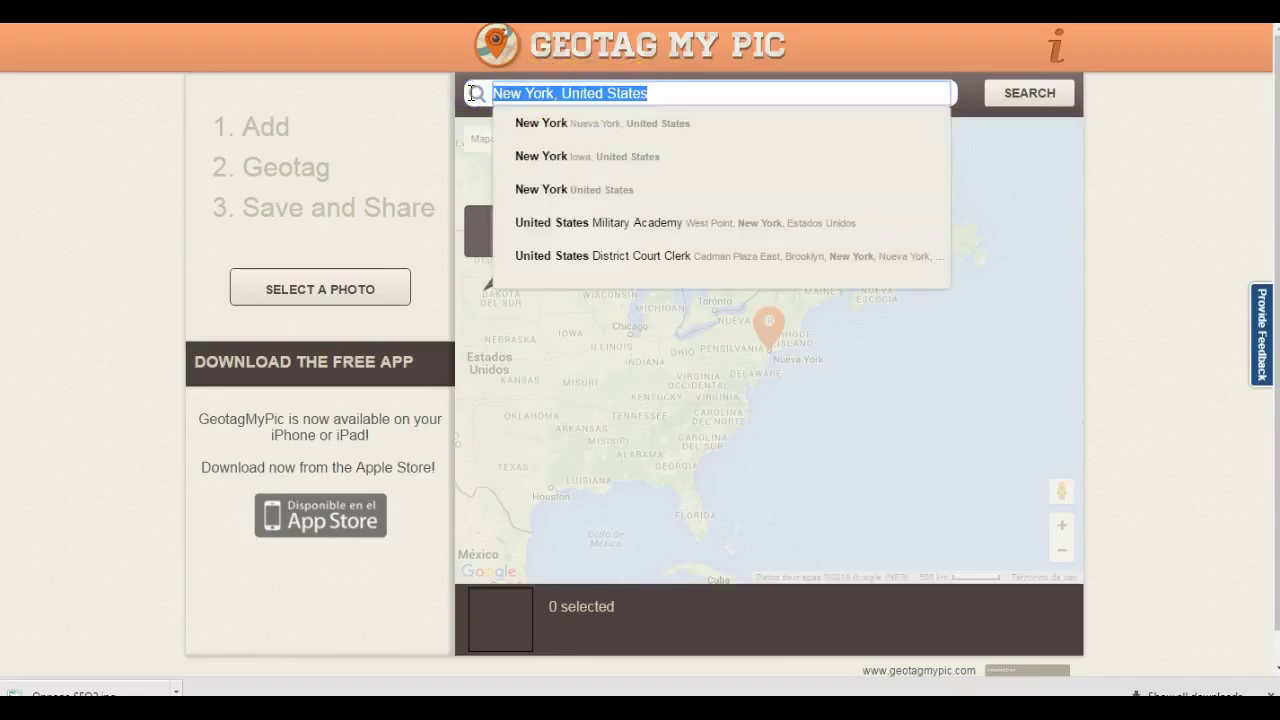
pyautogui.write('p')
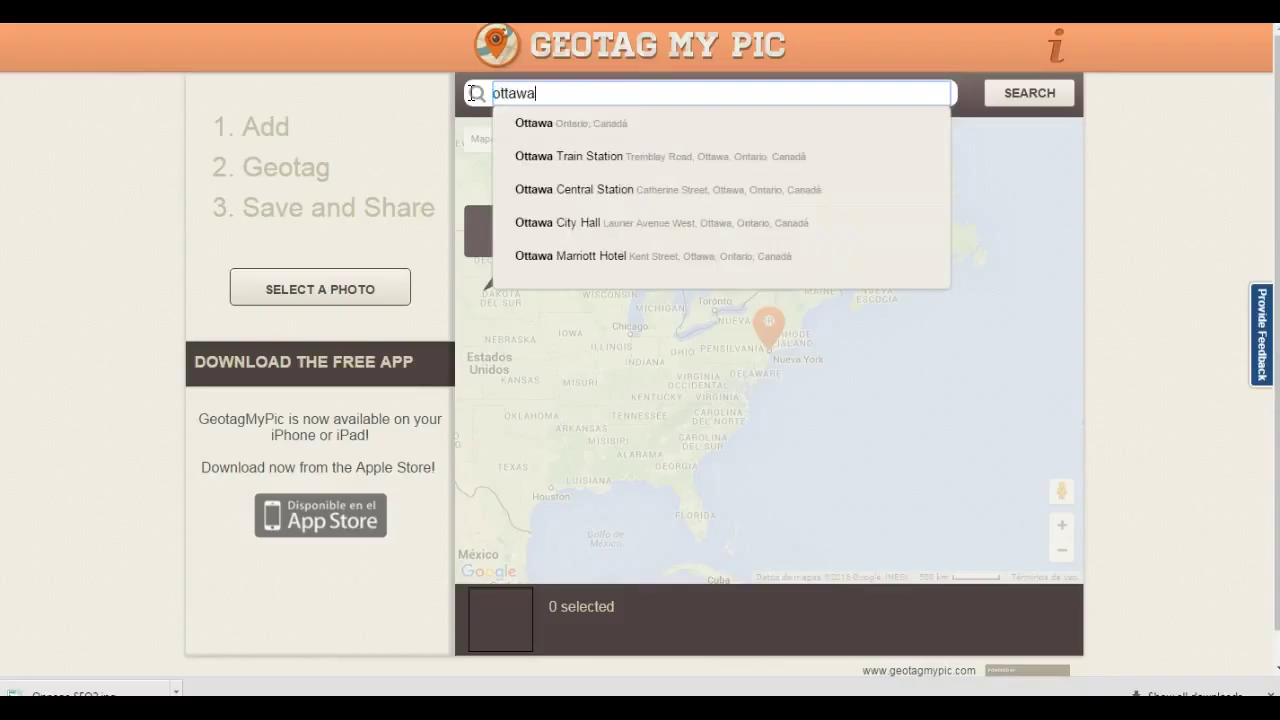
pyautogui.write(', ontario')
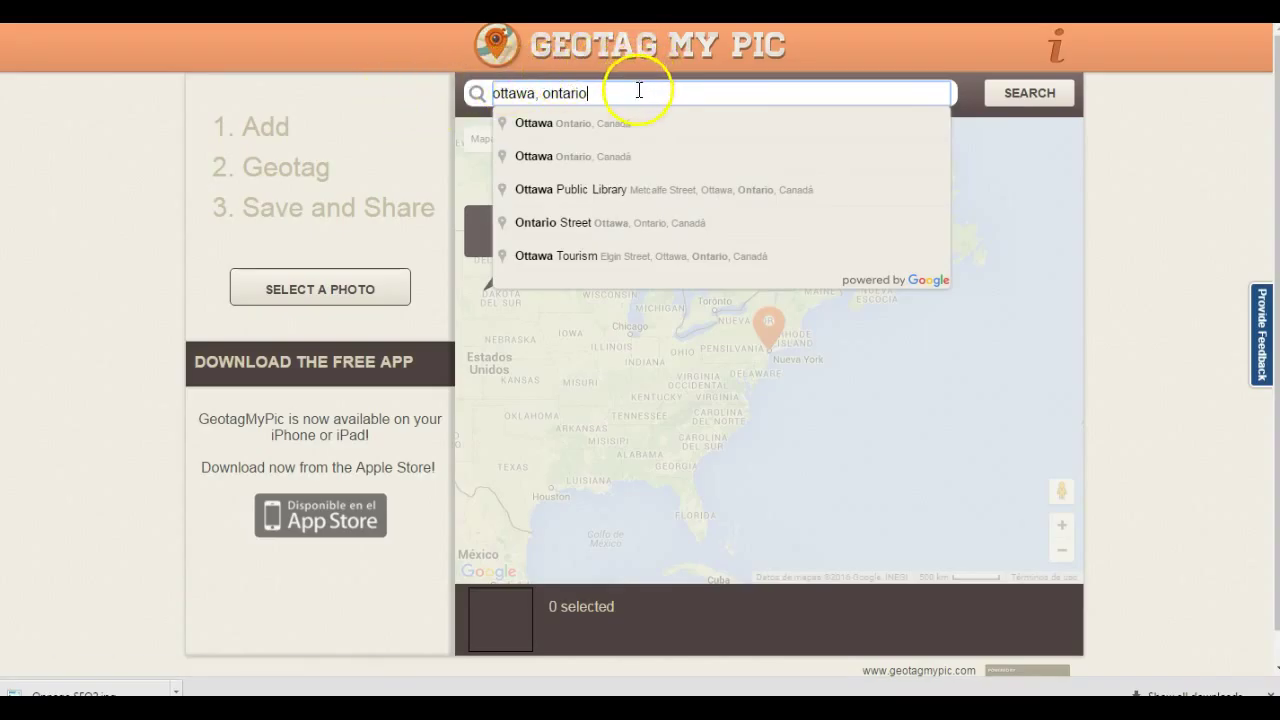
pyautogui.click(1036, 110)
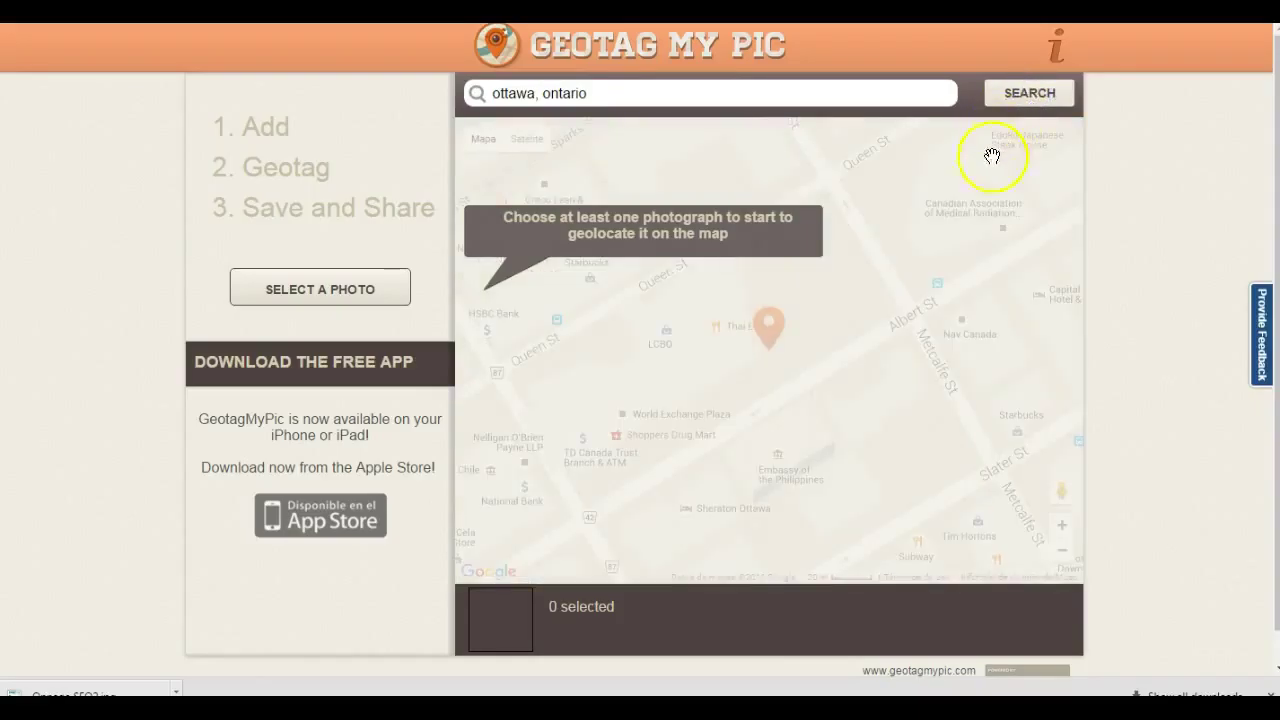
# Load the Onpage SEO2 image into Geotag My Pic for geotagging.
pyautogui.click(297, 290)
pyautogui.click(505, 88)
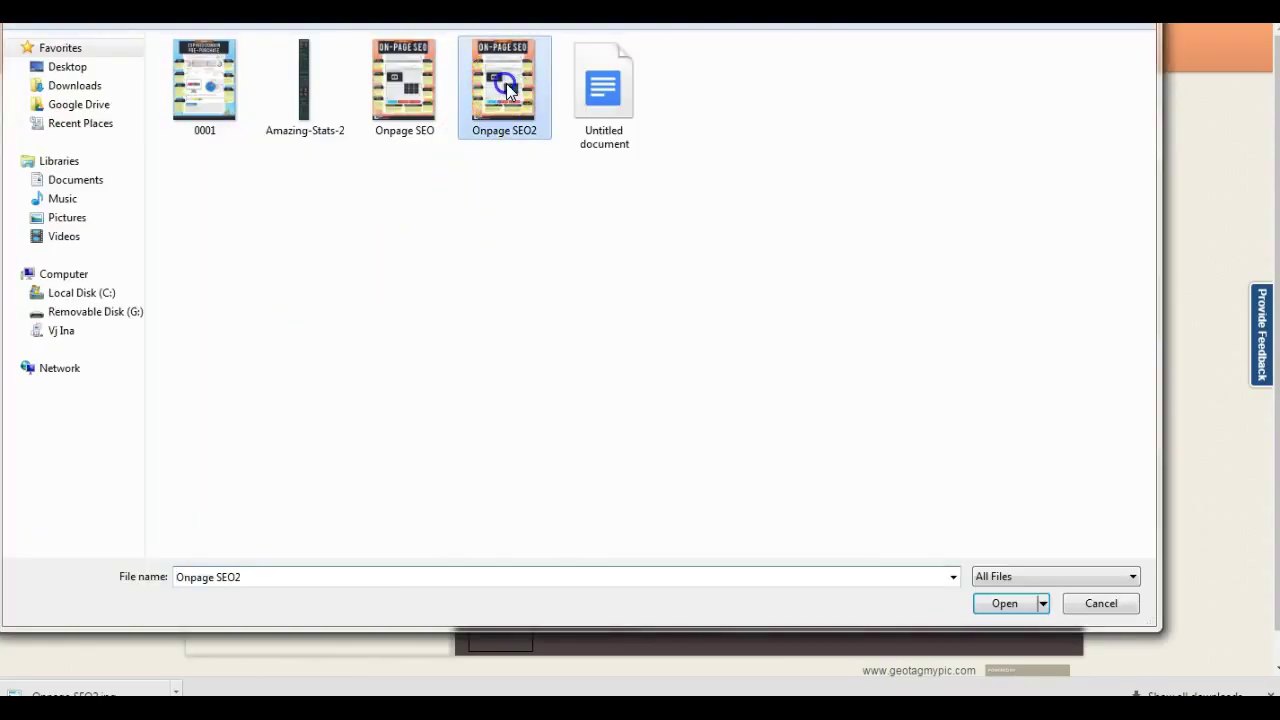
pyautogui.click(1003, 604)
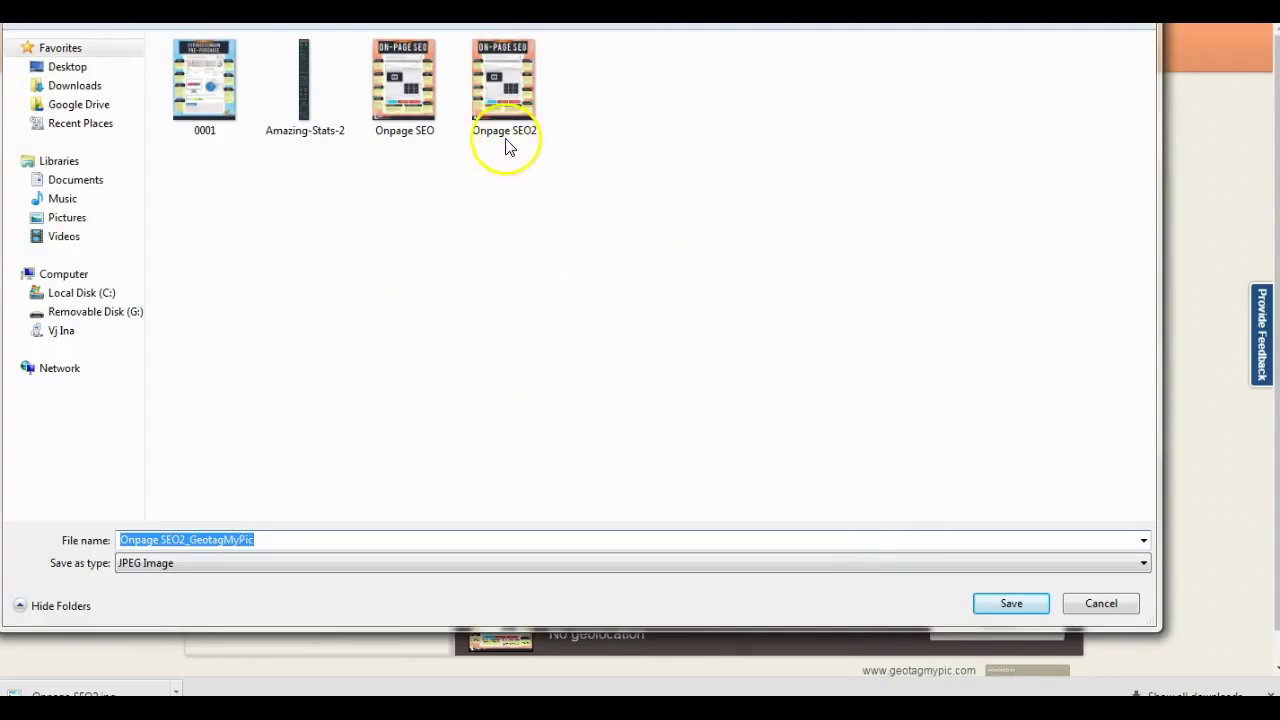
# Save the output as Onpage SEO2.jpg, replacing the existing file.
pyautogui.click(510, 106)
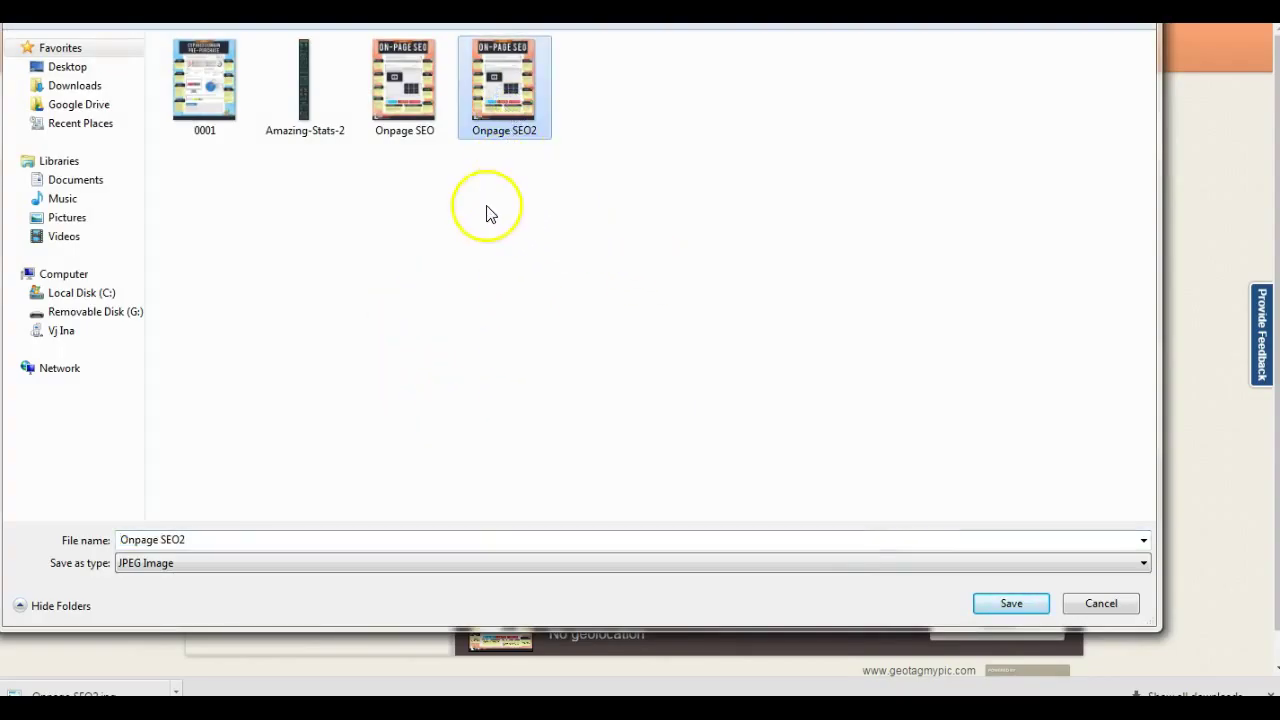
pyautogui.click(1015, 602)
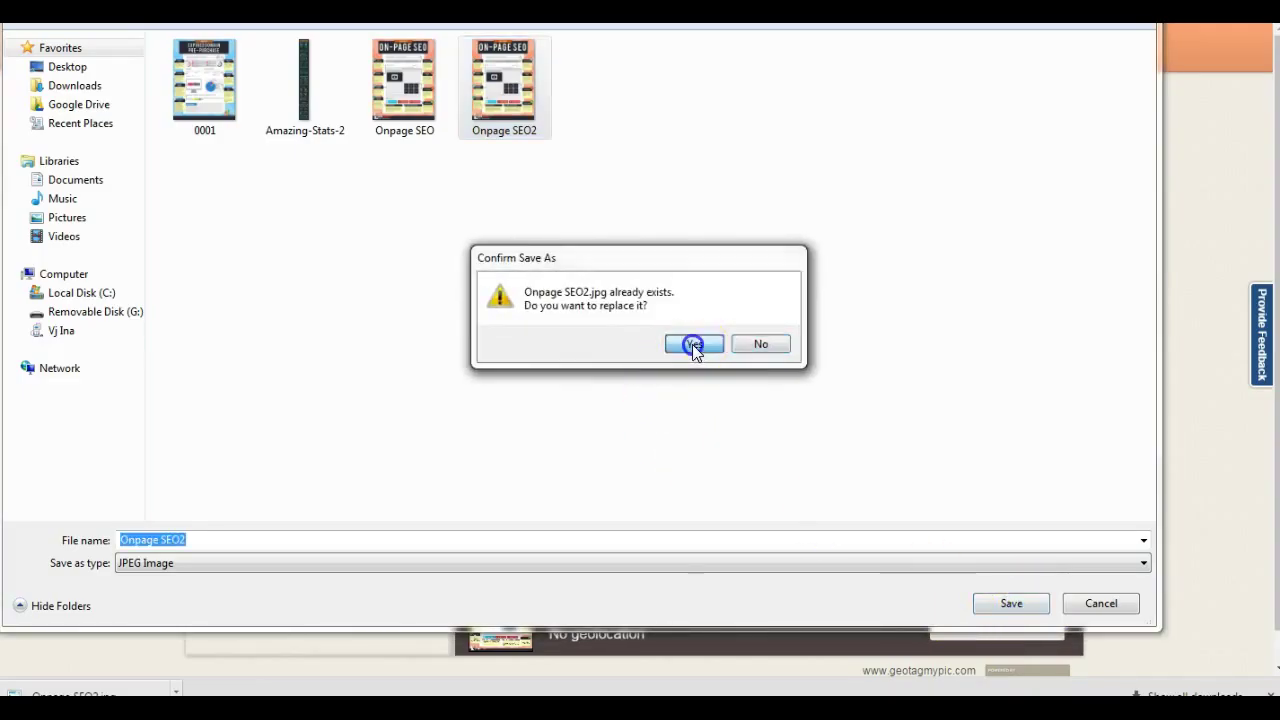
pyautogui.click(692, 344)
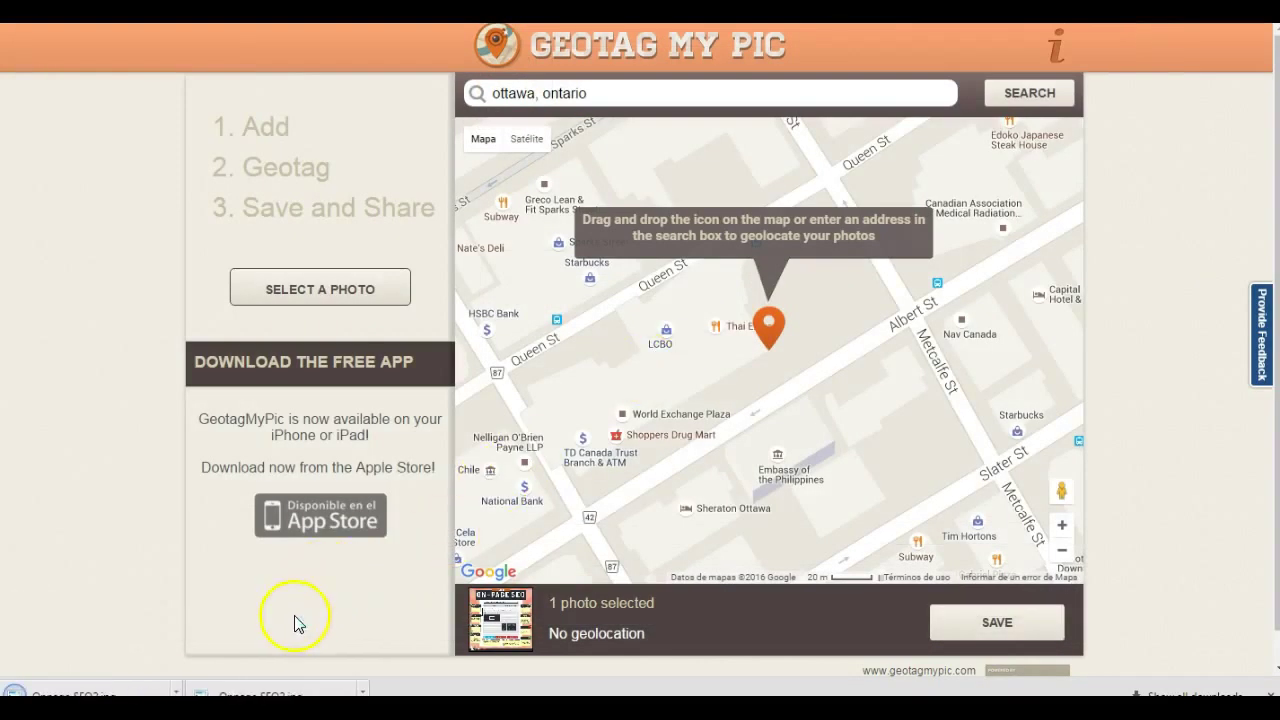
pyautogui.click(322, 290)
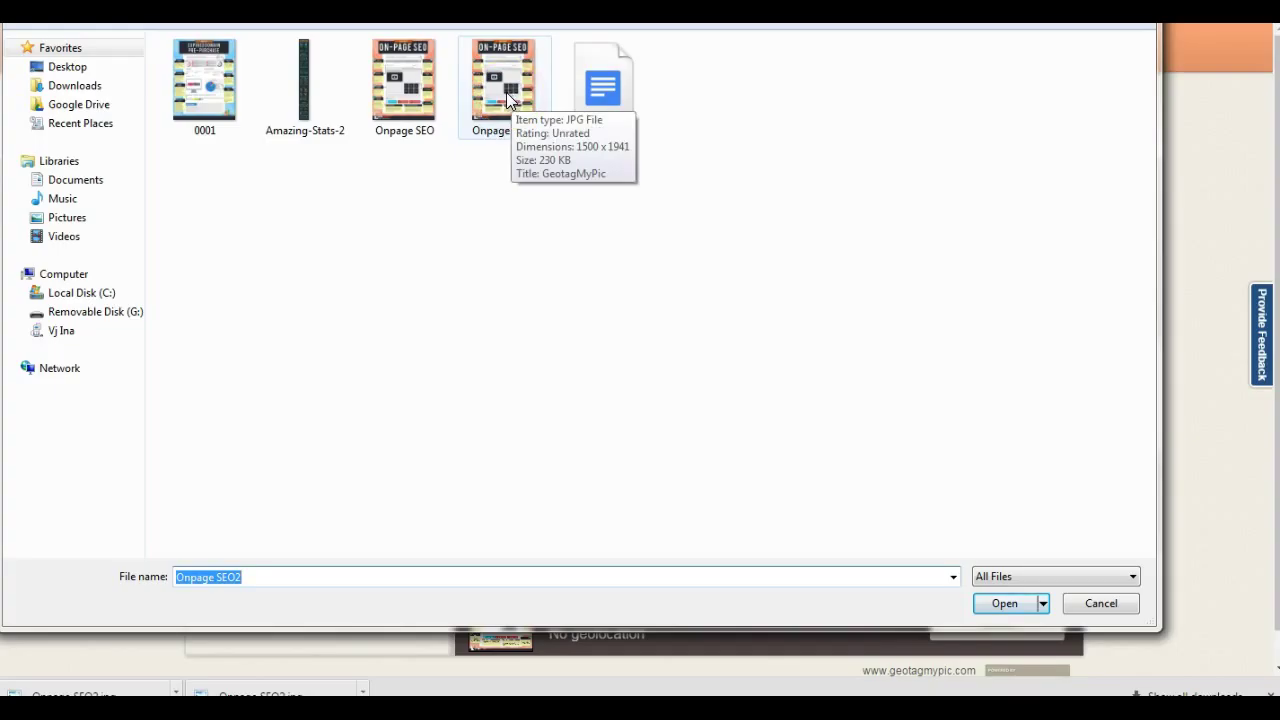
pyautogui.click(505, 92)
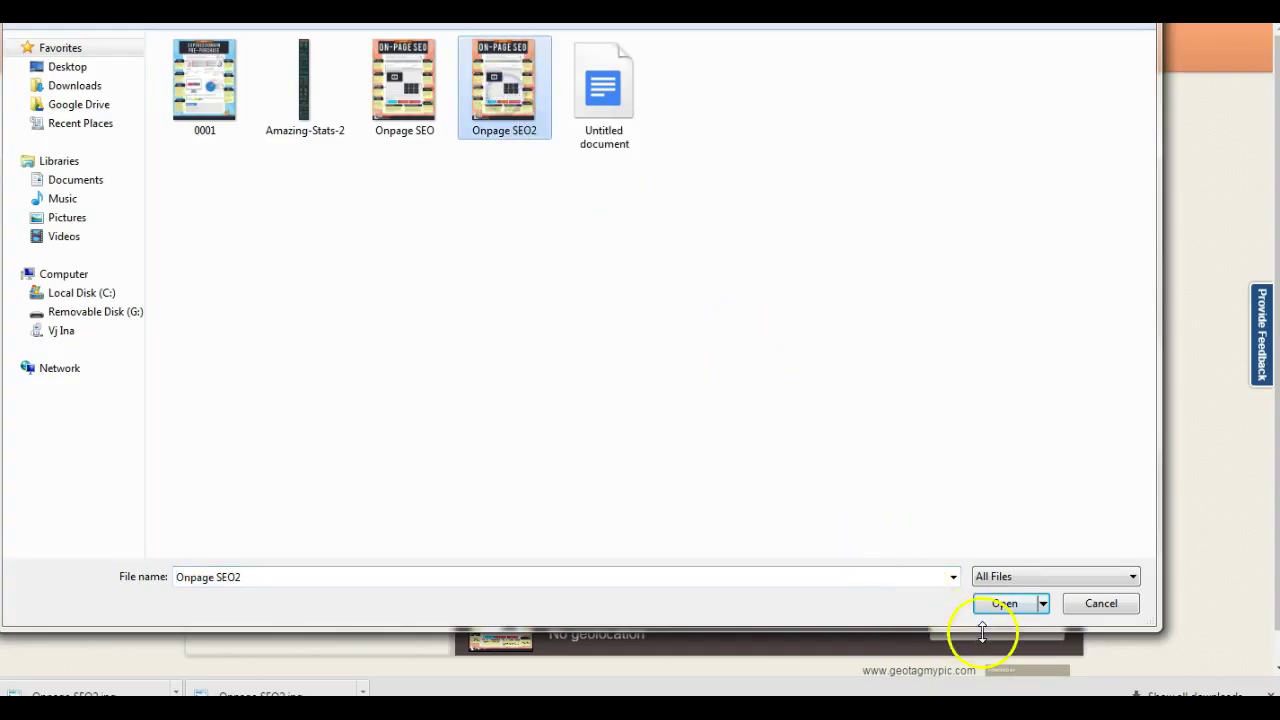
pyautogui.click(1005, 606)
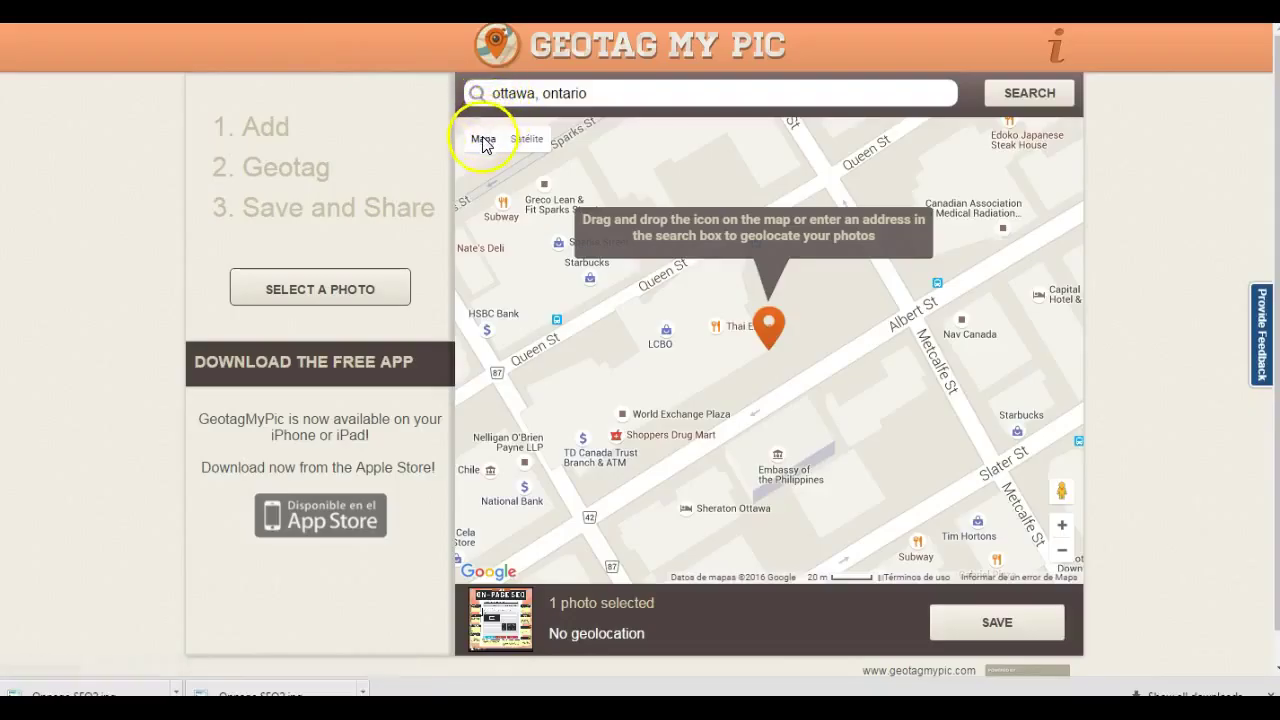
pyautogui.press('F5')
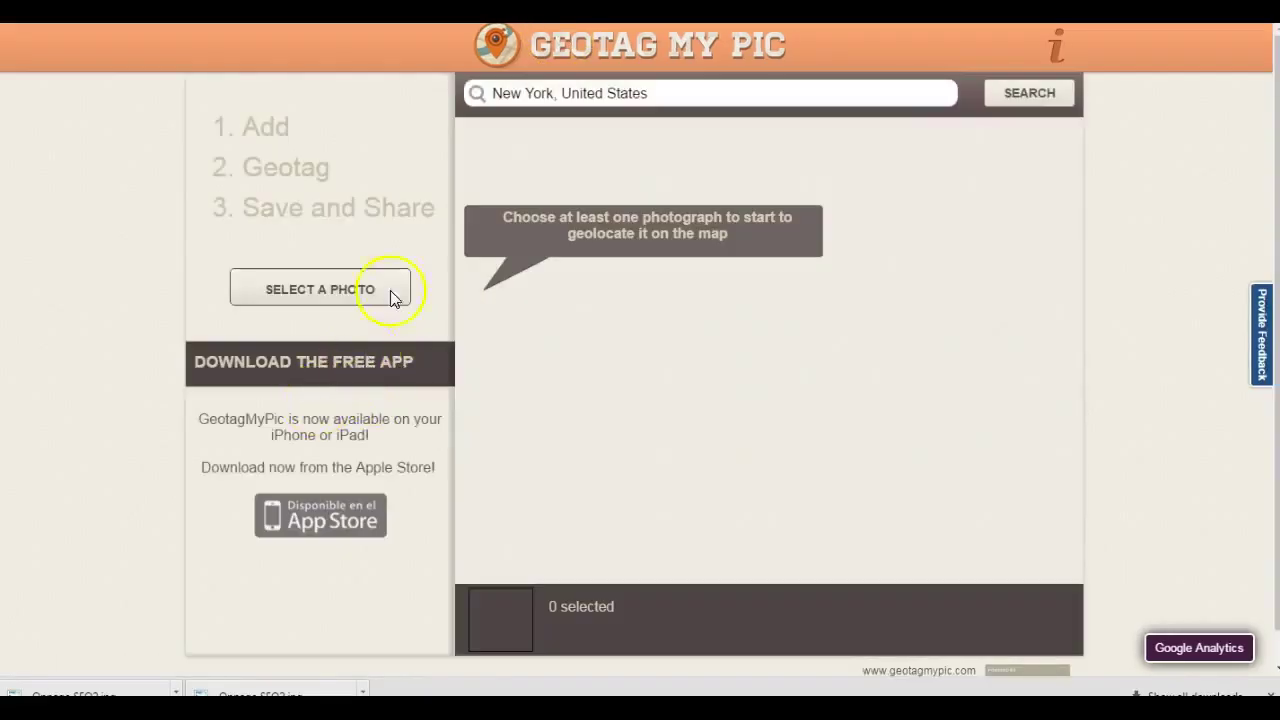
# Reload Onpage SEO2 into Geotag My Pic and highlight its assigned Ottawa street address.
pyautogui.click(360, 289)
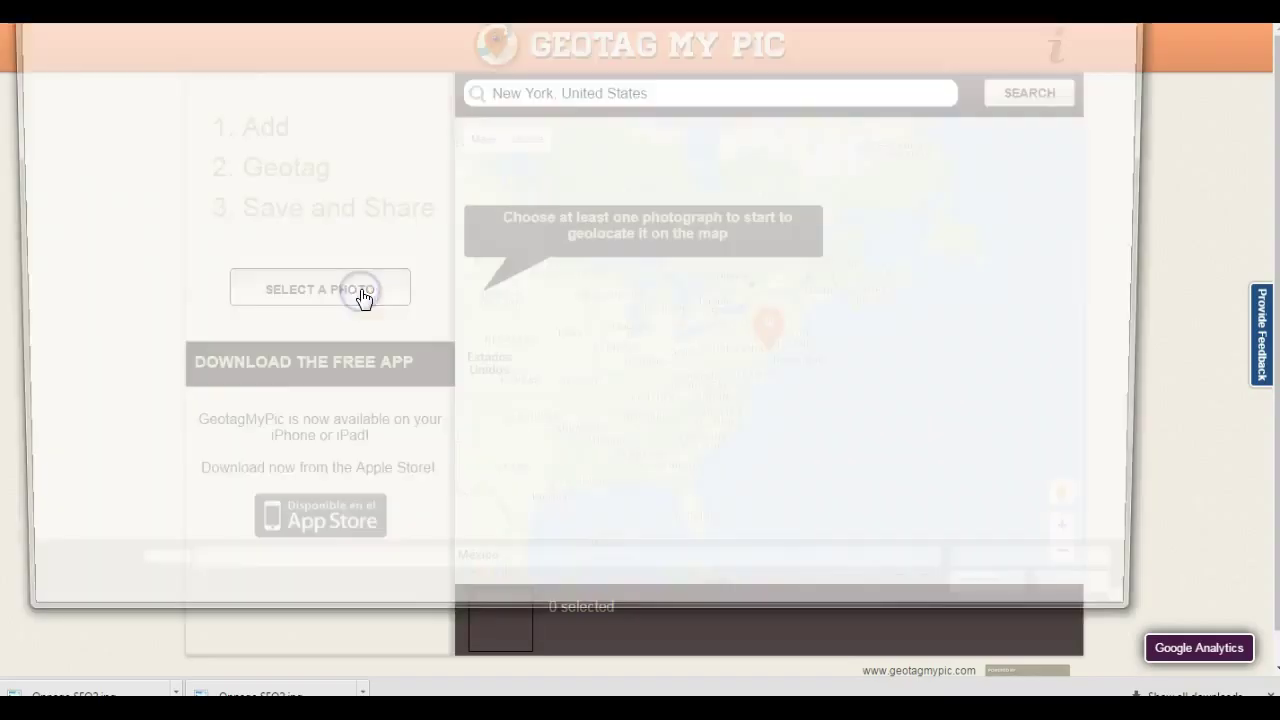
pyautogui.click(505, 95)
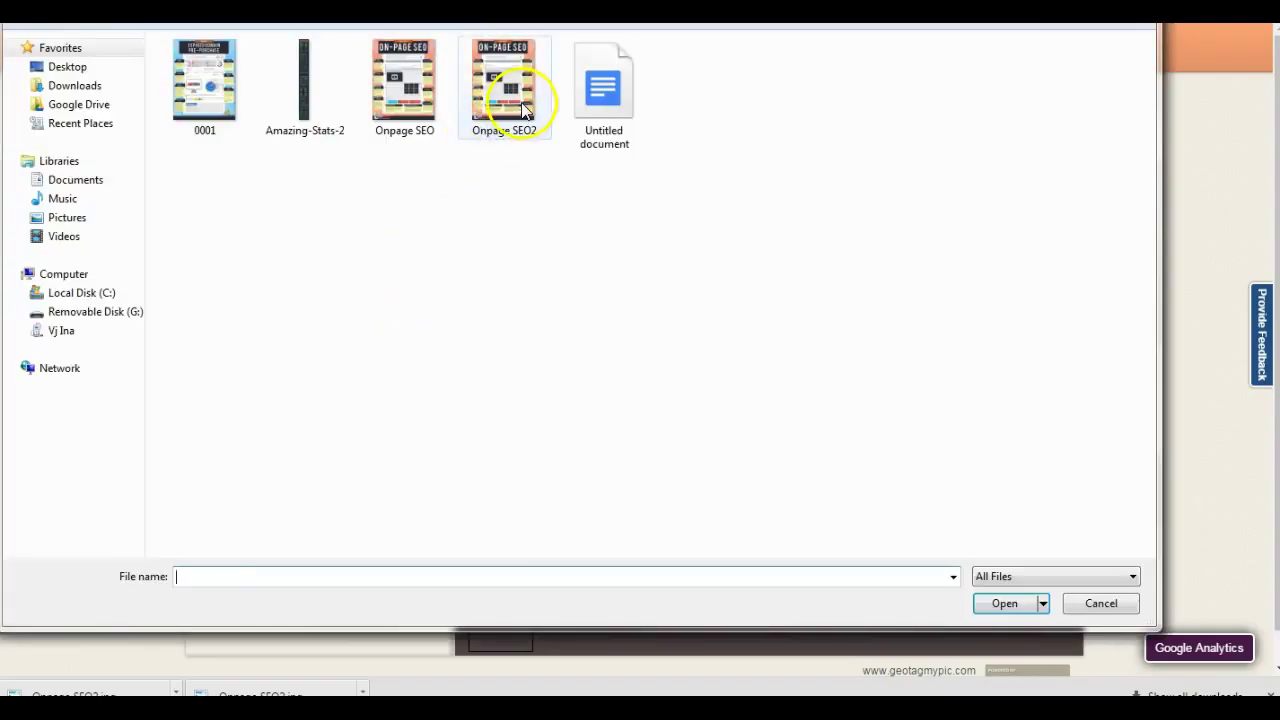
pyautogui.click(1004, 603)
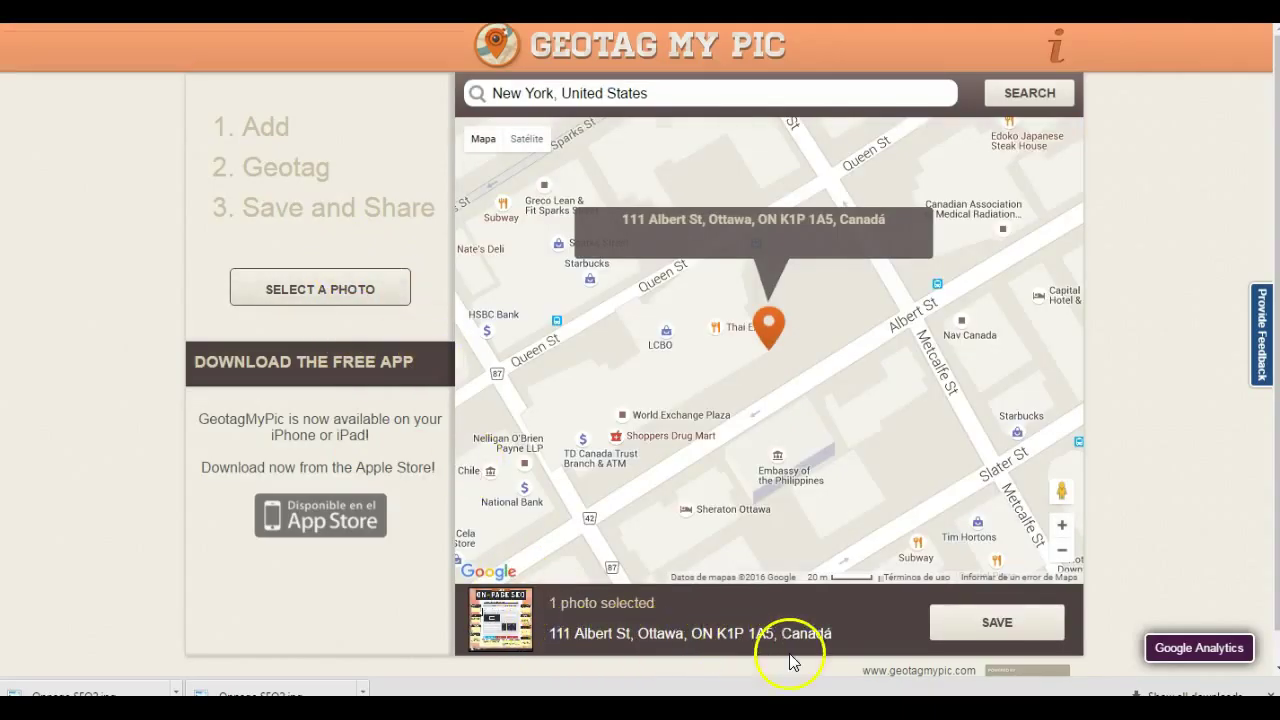
pyautogui.moveTo(636, 633); pyautogui.dragTo(743, 633)
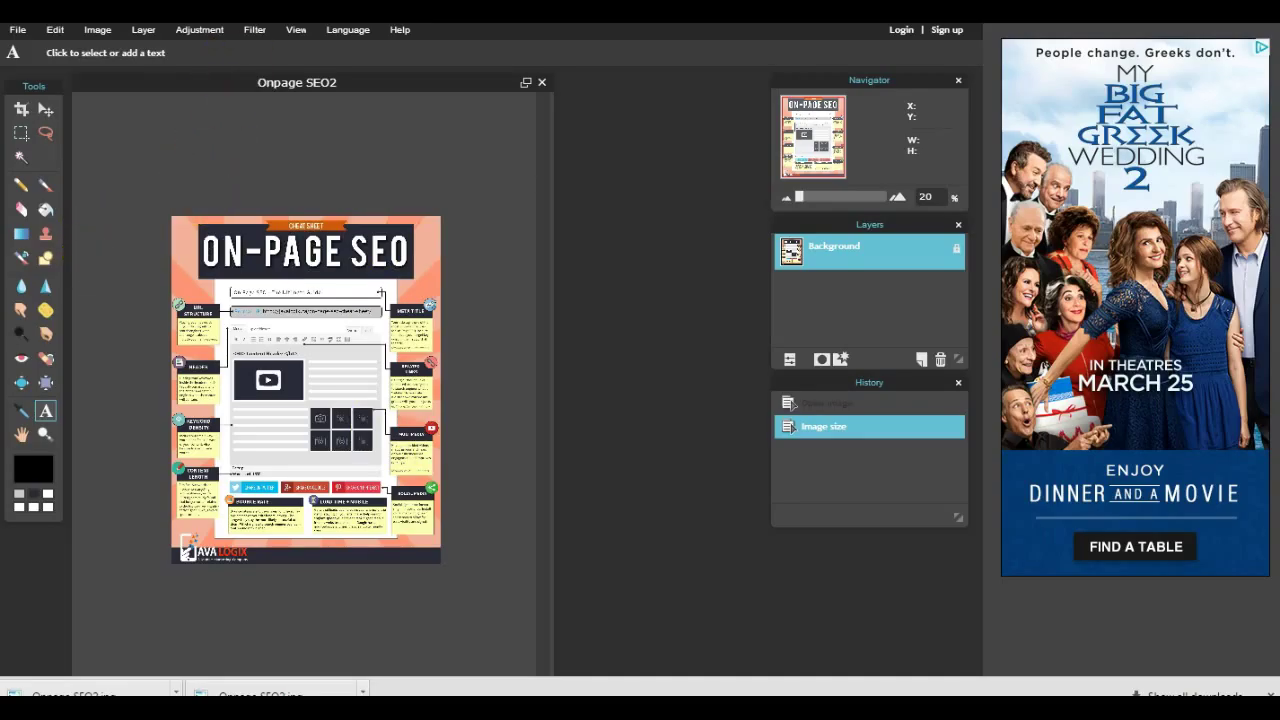
pyautogui.hotkey('ctrl', 'Tab')
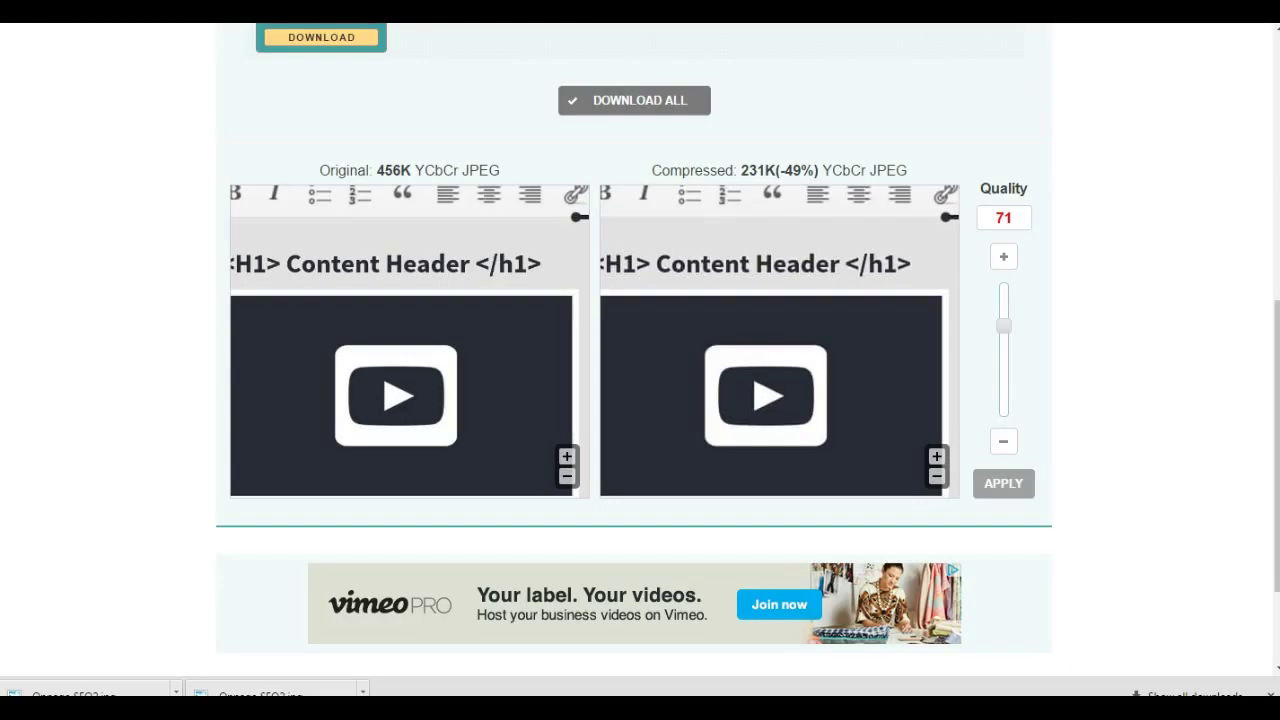
pyautogui.scroll(3, 1100, 255)
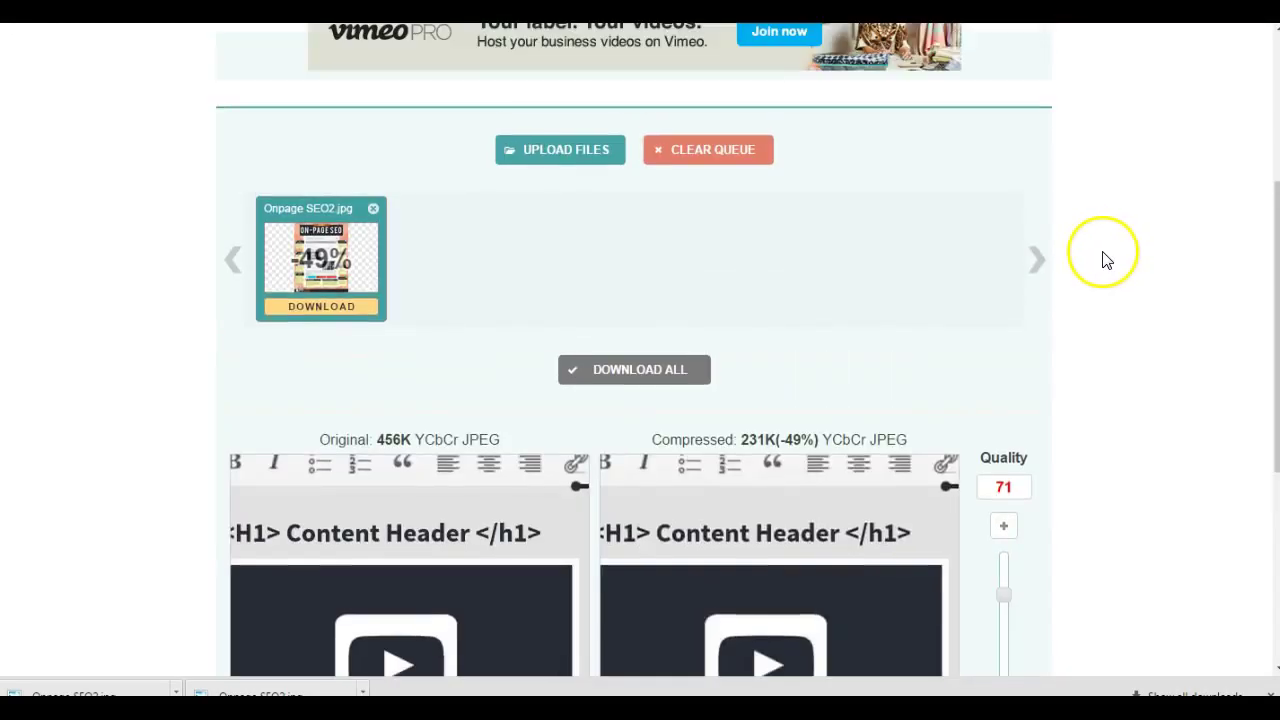
pyautogui.moveTo(306, 262)
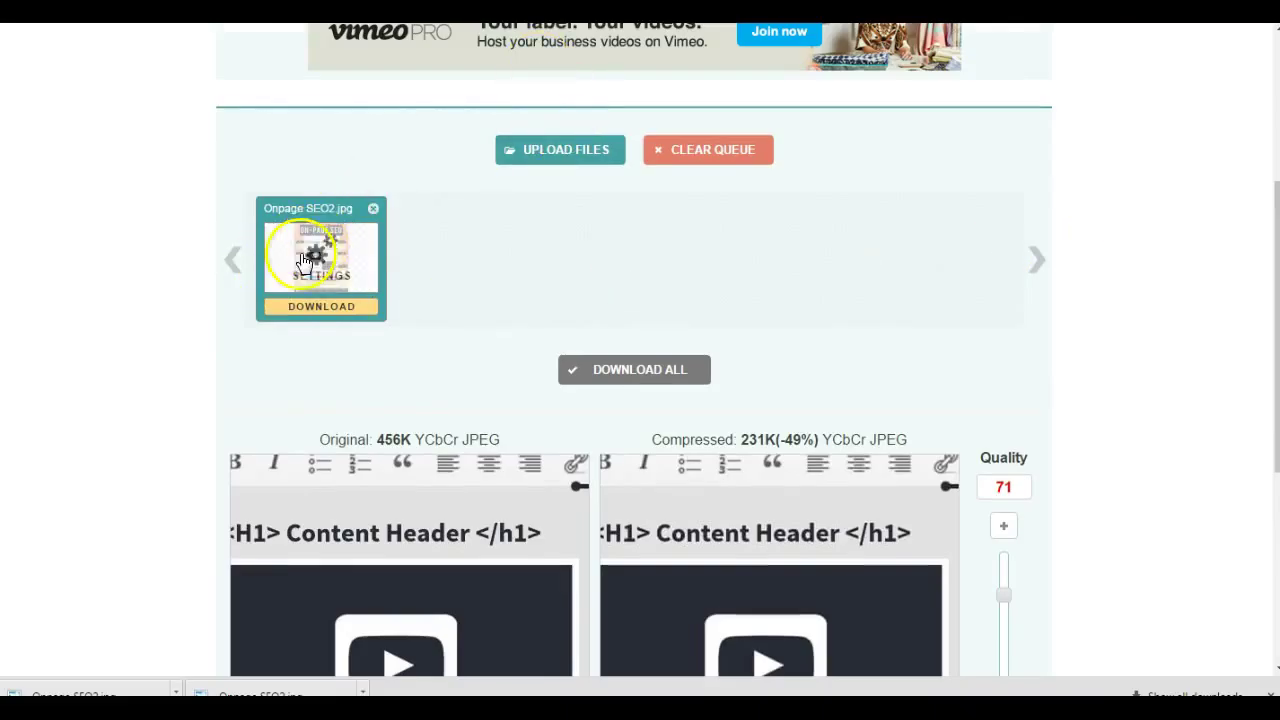